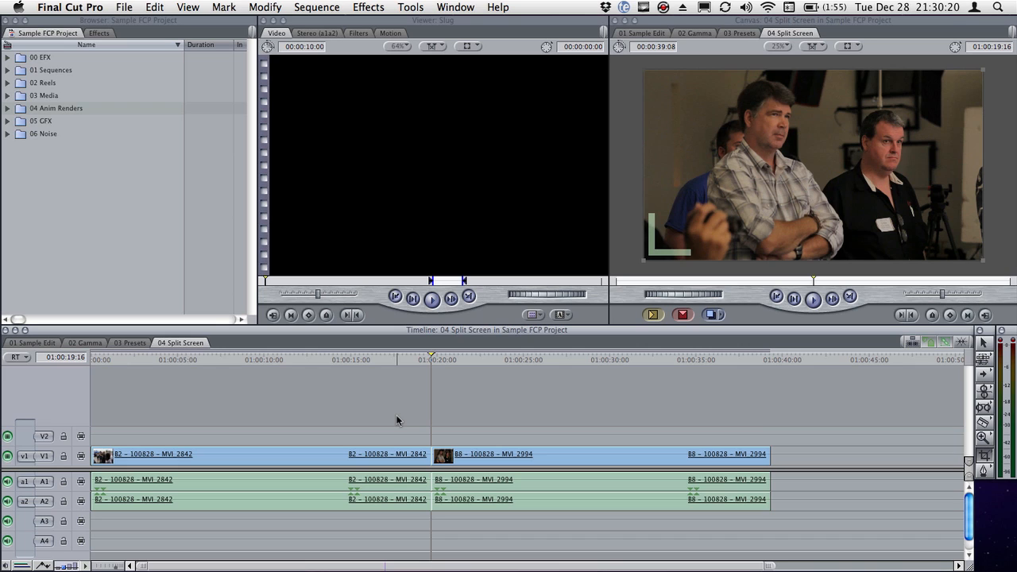
- Preview both clips, stack the MVI_2994 clip on track V2 above MVI_2842 at the sequence start, and fit the sequence in the timeline
click(262, 360)
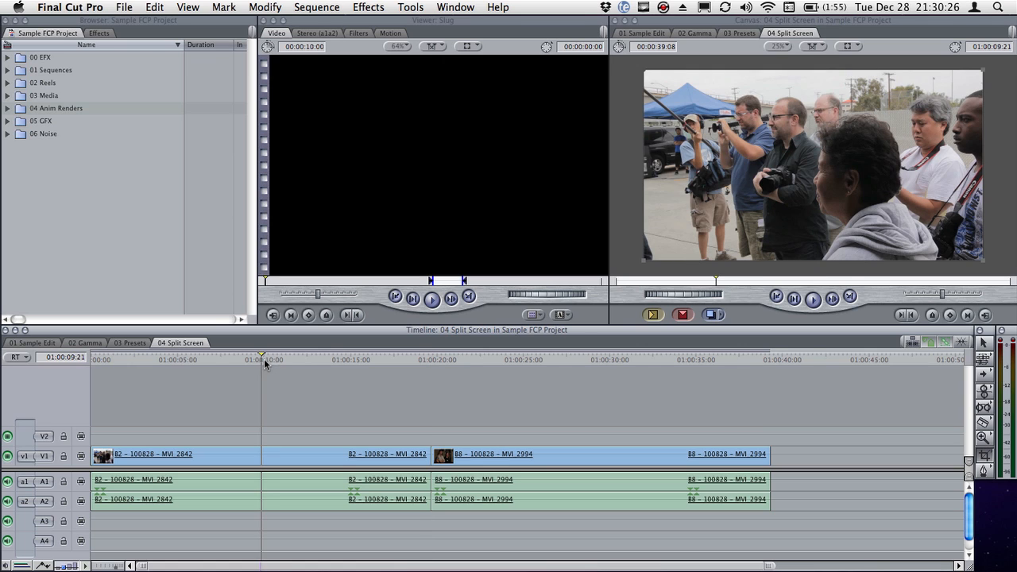
click(594, 362)
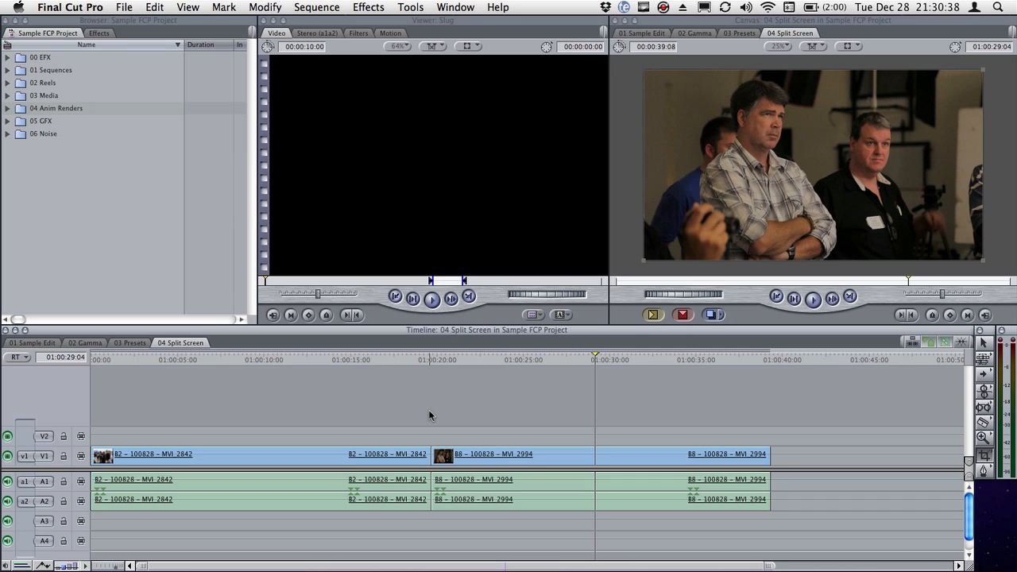
click(561, 450)
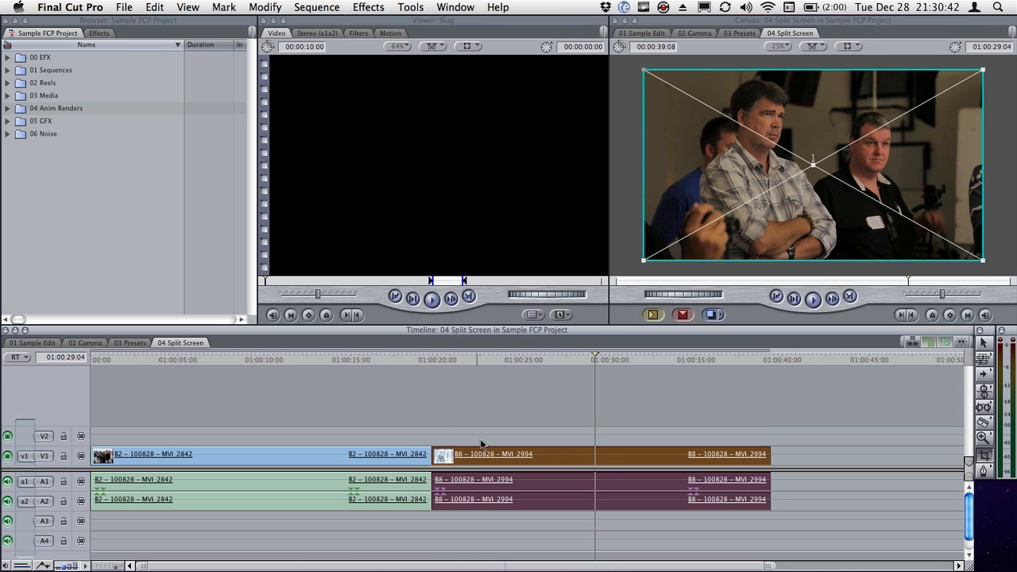
drag(497, 453, 140, 440)
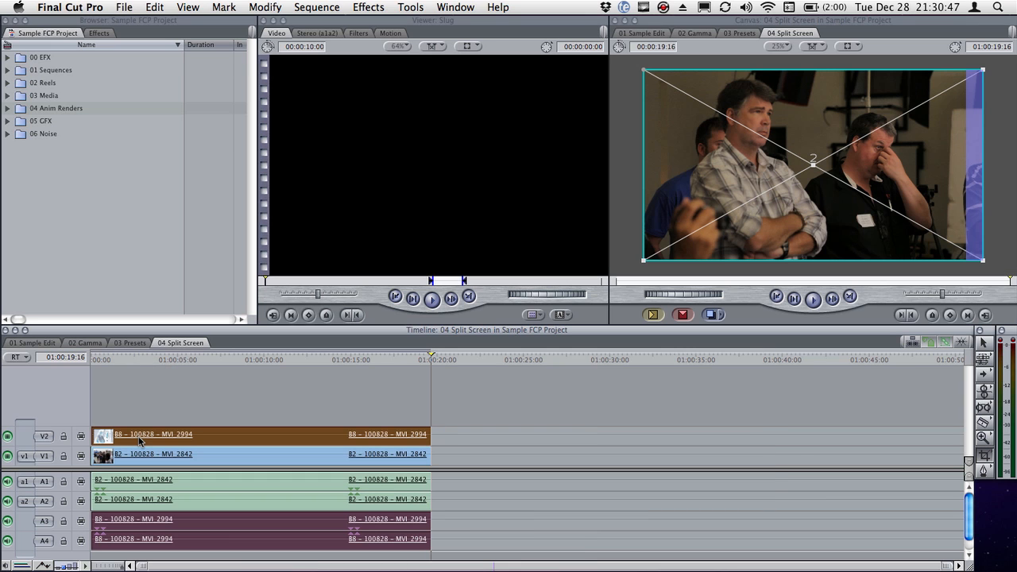
click(258, 396)
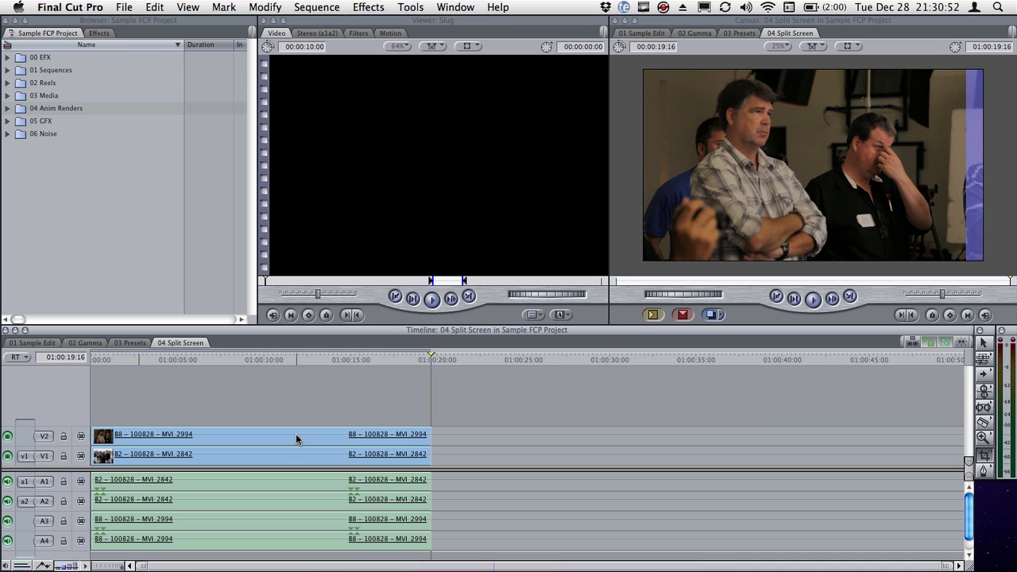
key(shift+z)
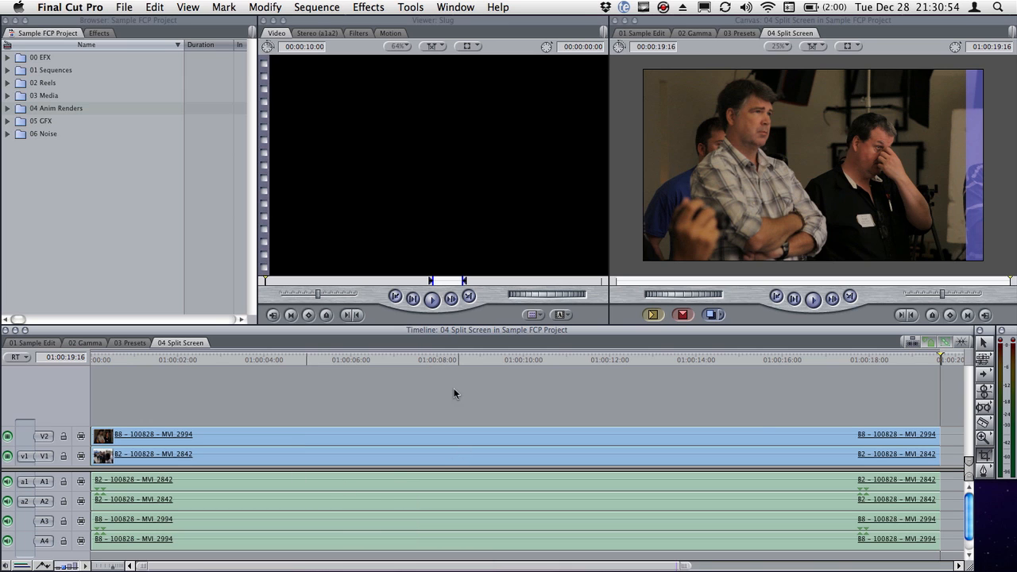
- Park the playhead at 01:00:07:01 and select the MVI_2994 clip on track V2
click(436, 366)
drag(437, 366, 395, 366)
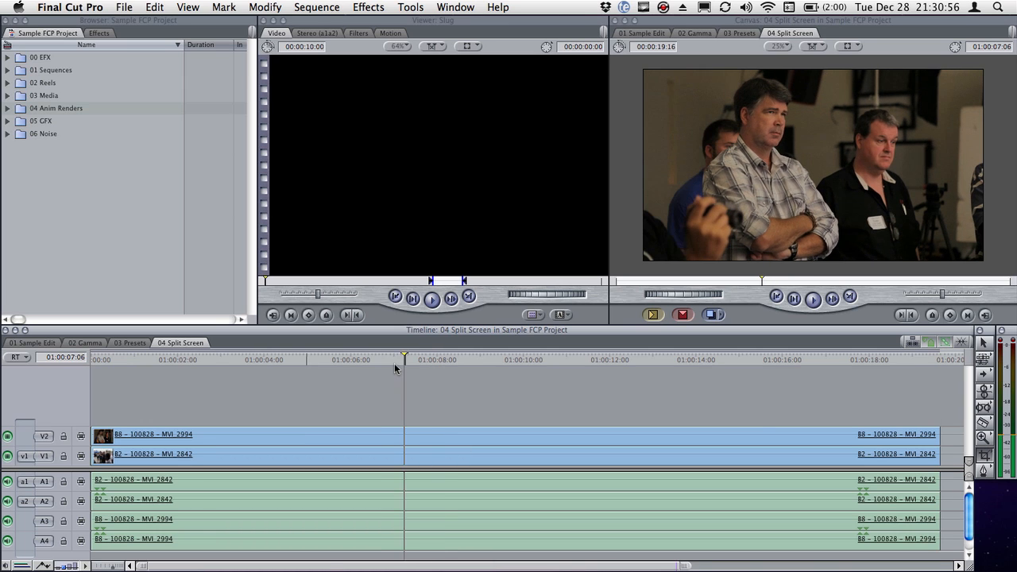
click(430, 436)
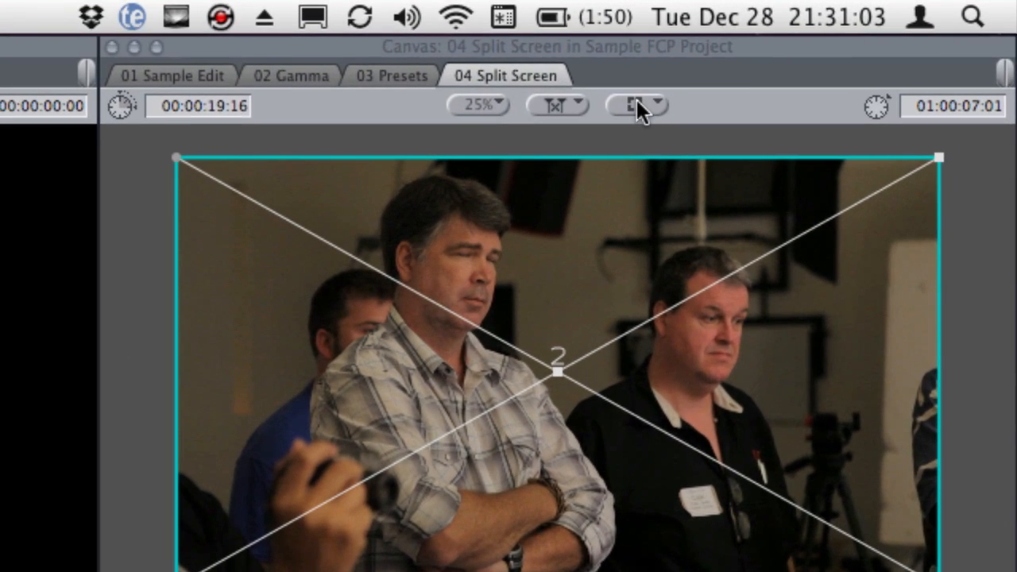
- Switch the Canvas display to Image only and back to Image+Wireframe
click(732, 78)
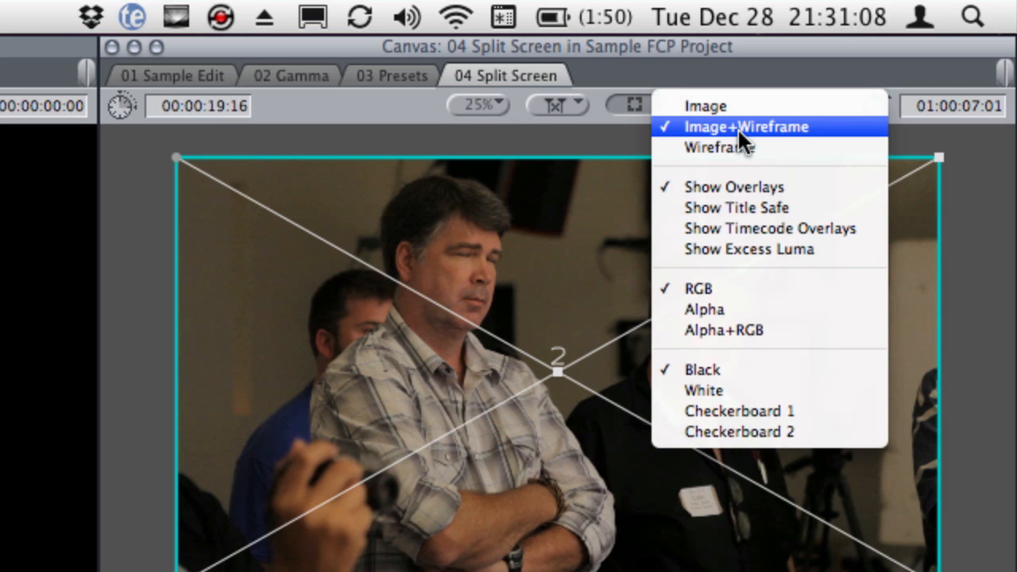
click(719, 105)
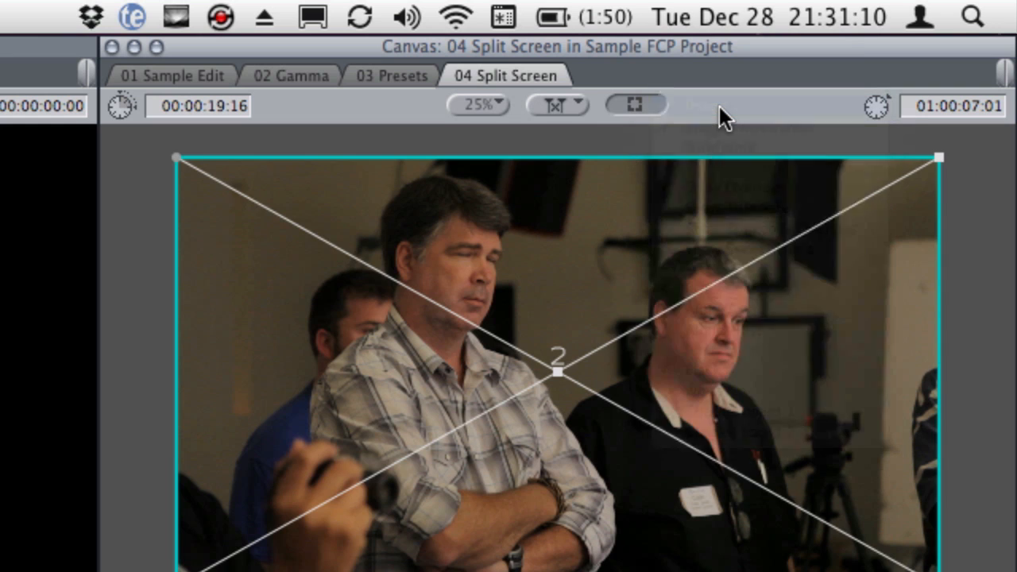
click(646, 105)
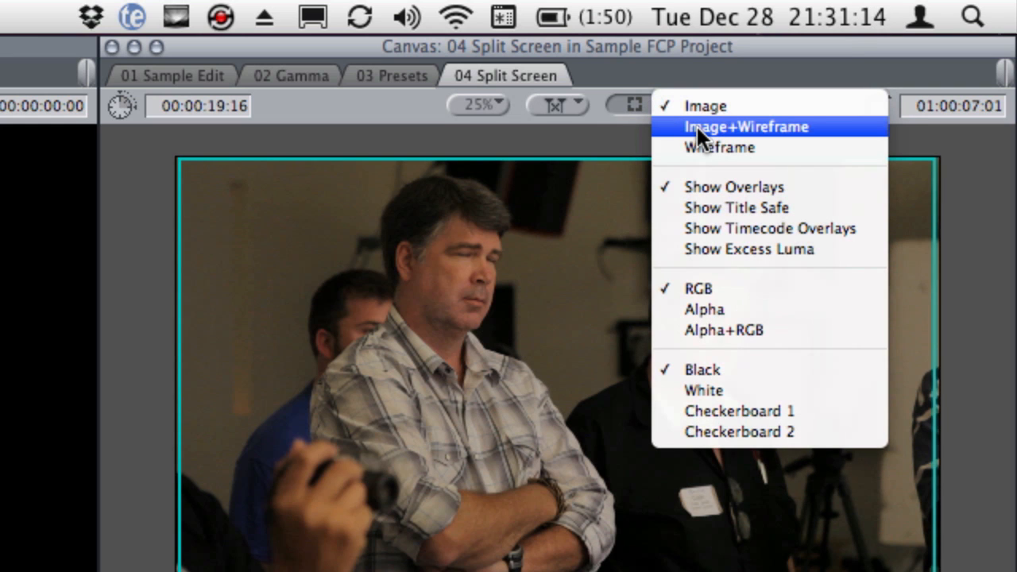
click(696, 126)
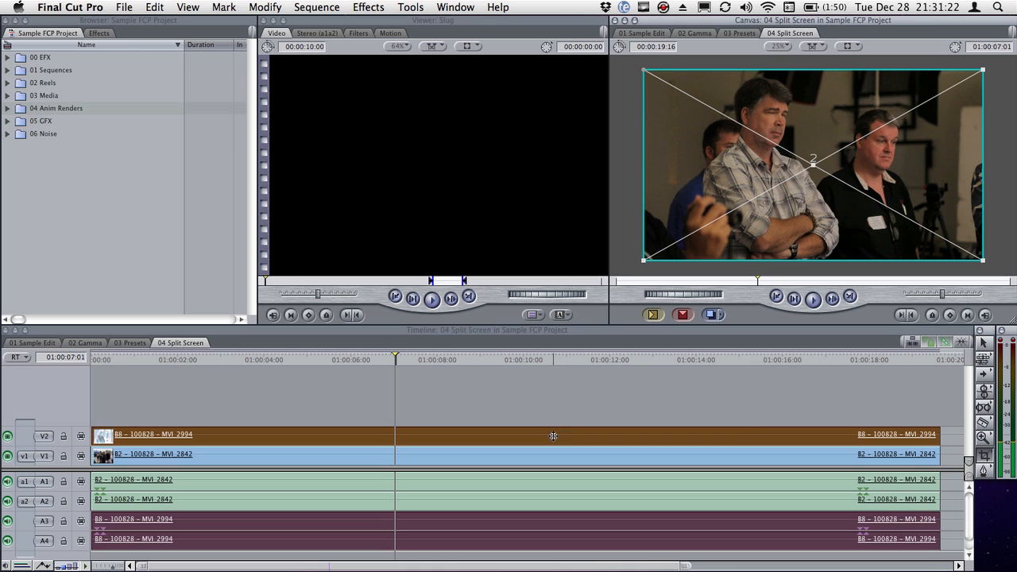
- Load the V2 clip into the Viewer and examine the Crop settings among its motion parameters
double_click(553, 436)
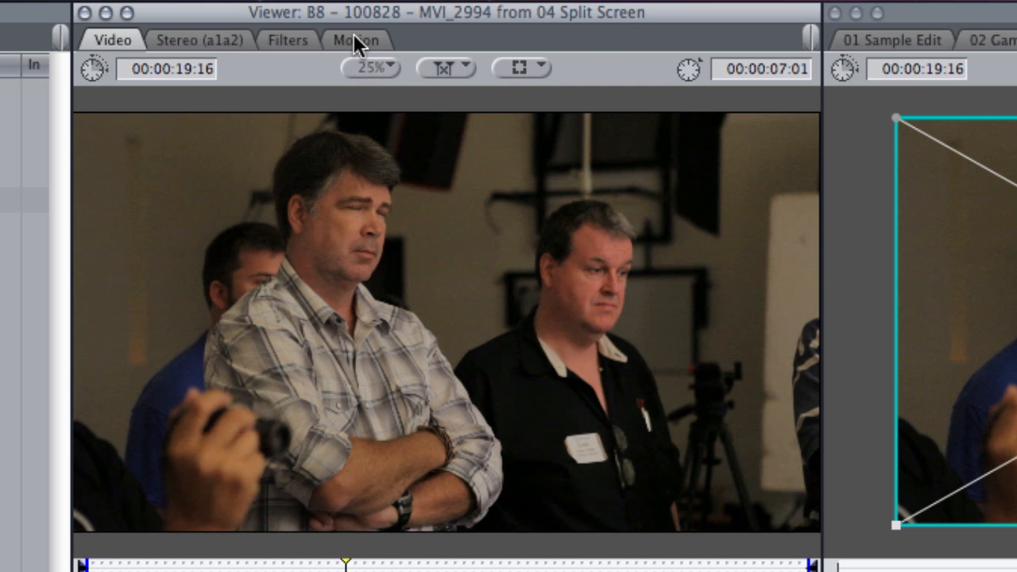
click(353, 38)
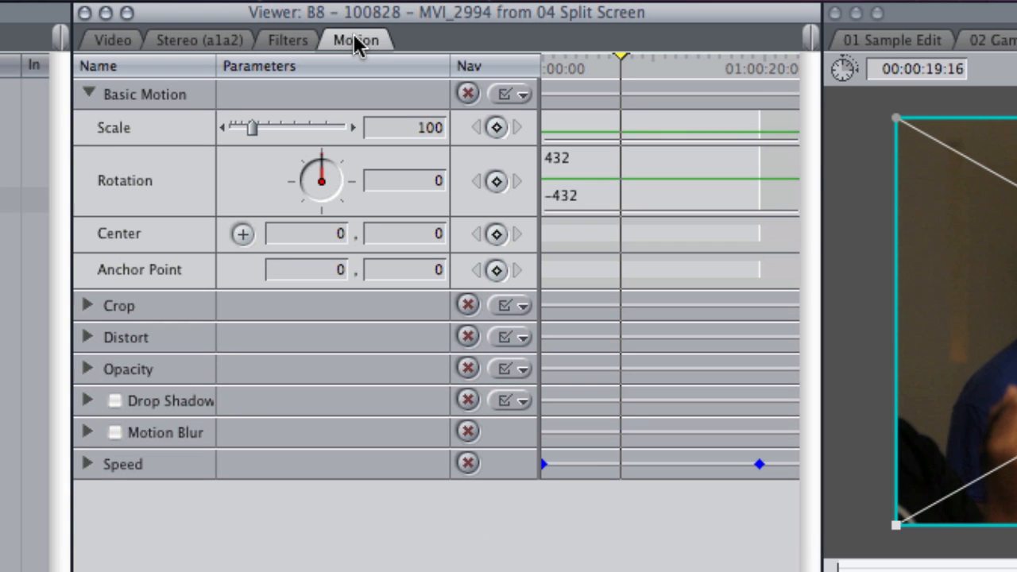
click(87, 306)
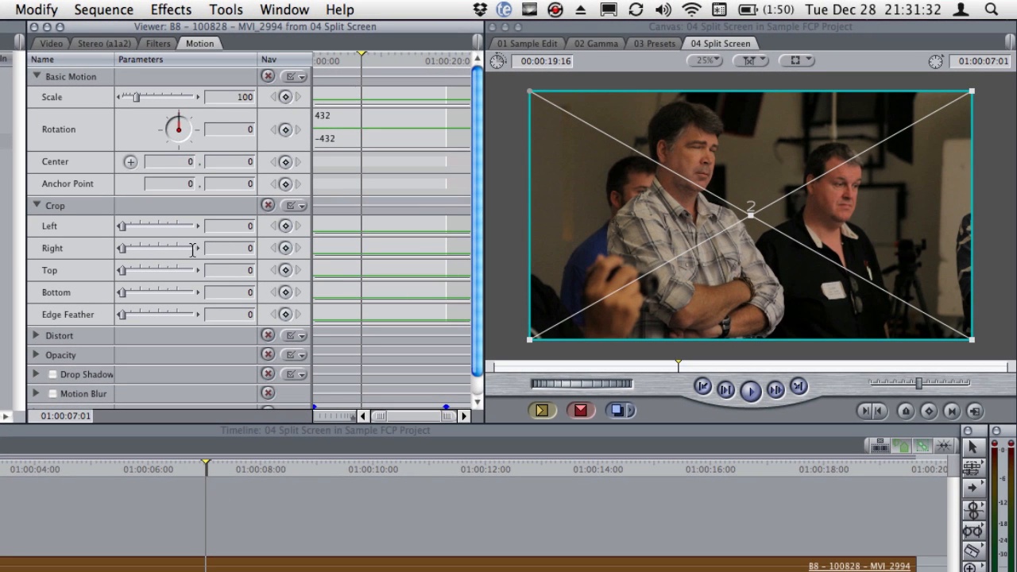
mouse_move(123, 249)
mouse_down()
mouse_move(155, 254)
mouse_move(119, 251)
mouse_up()
click(36, 205)
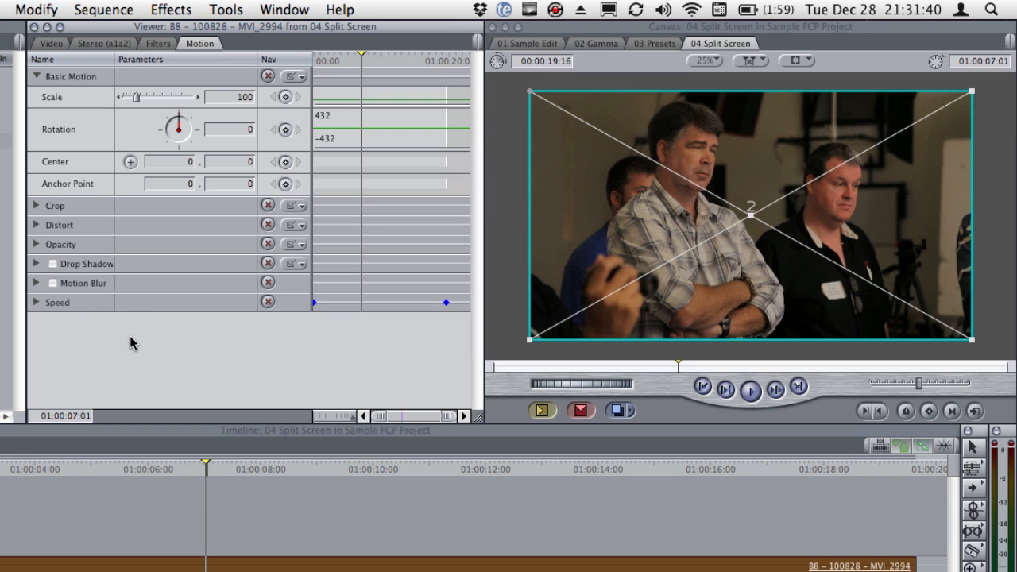
click(208, 506)
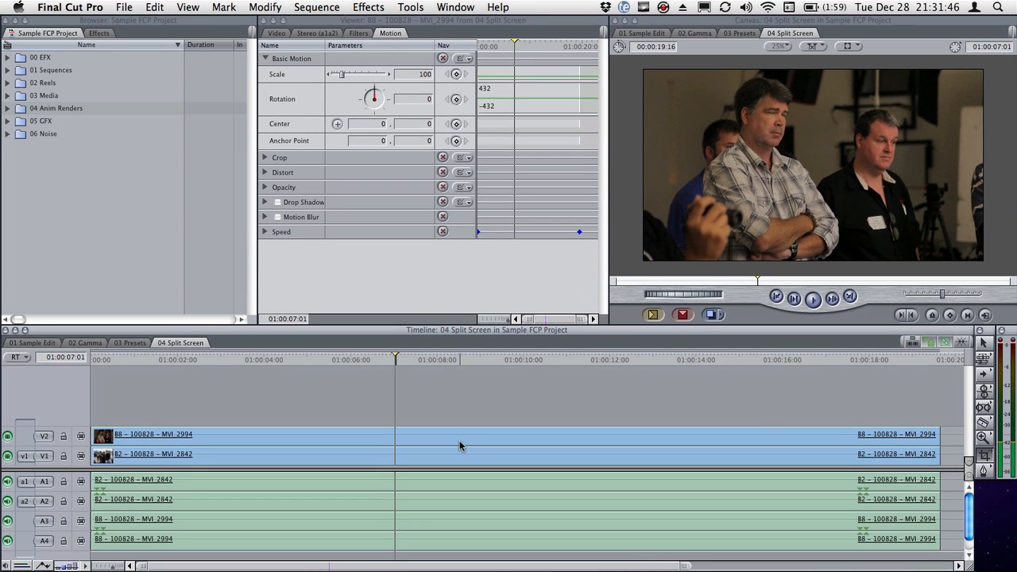
- Crop the V2 clip's right edge to the middle of the frame in the Canvas using the Crop tool
click(459, 440)
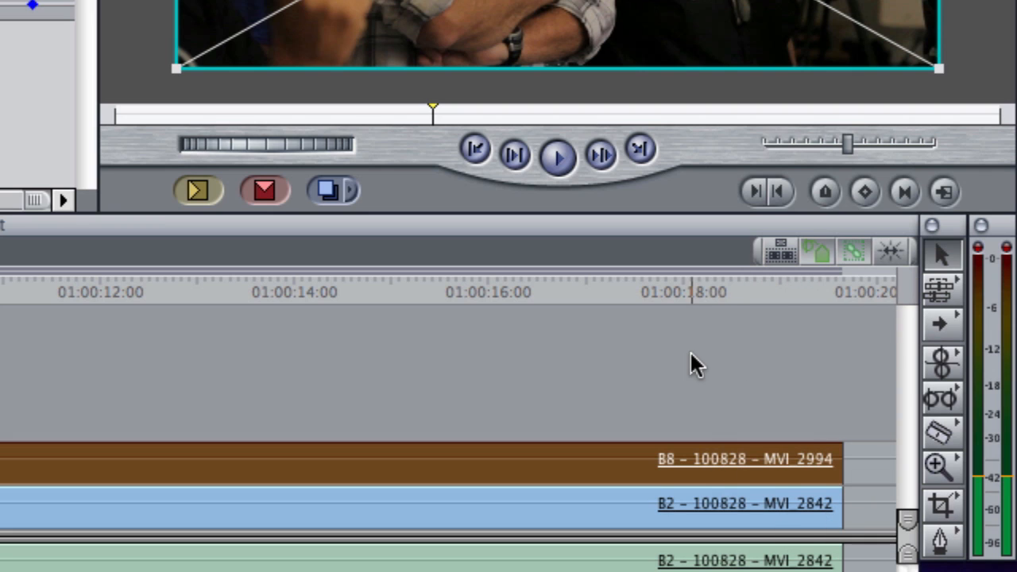
key(c)
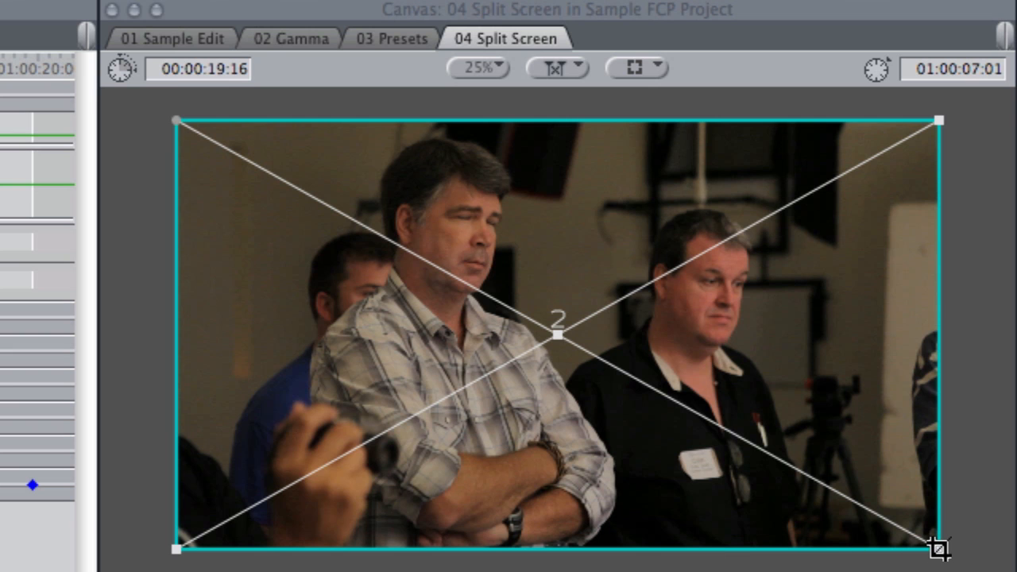
drag(922, 561, 559, 557)
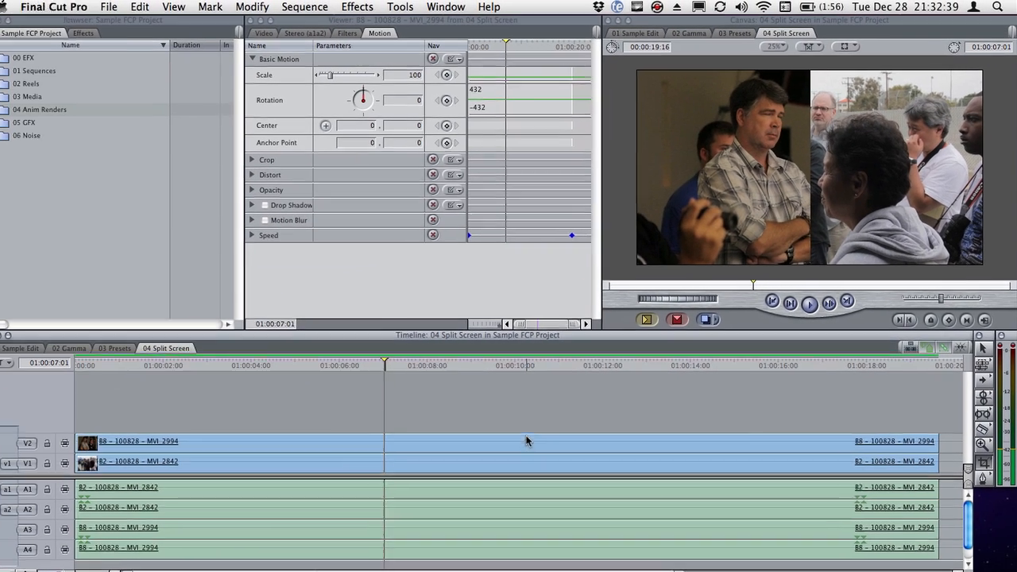
- Shift the cropped V2 clip leftward in the Canvas and readjust its right crop edge to about the frame's centre
click(534, 439)
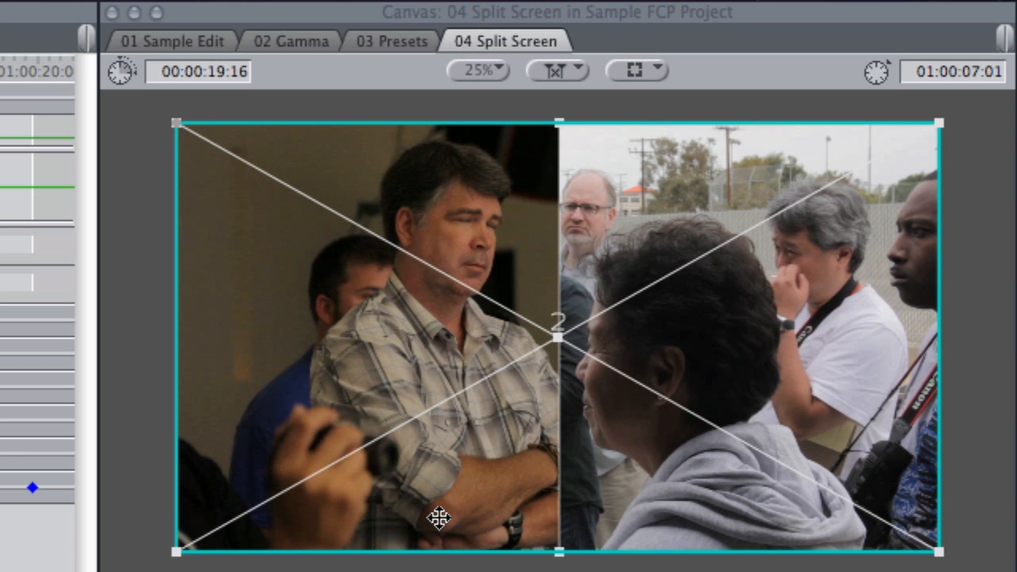
drag(439, 518, 367, 520)
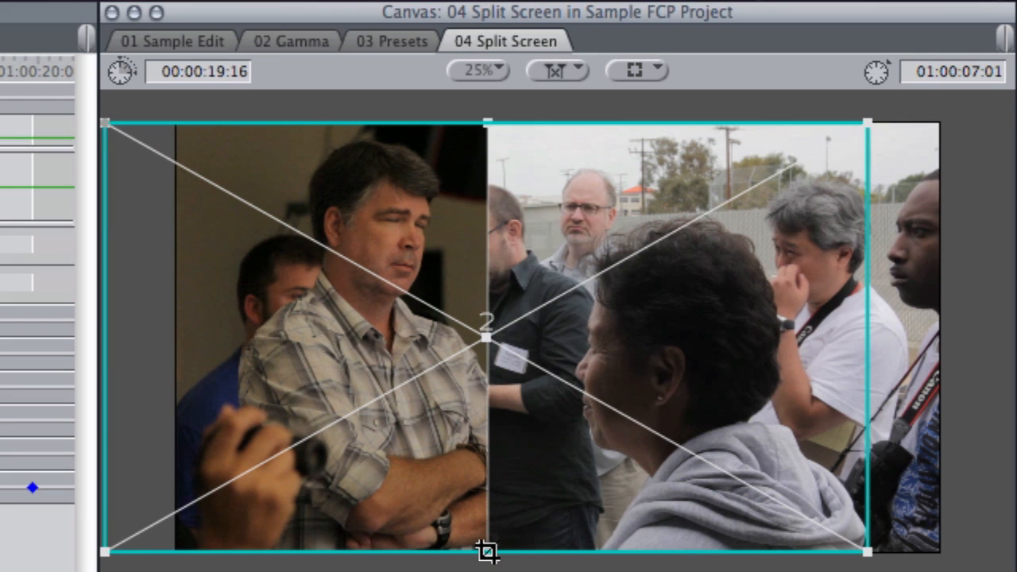
drag(486, 552, 555, 555)
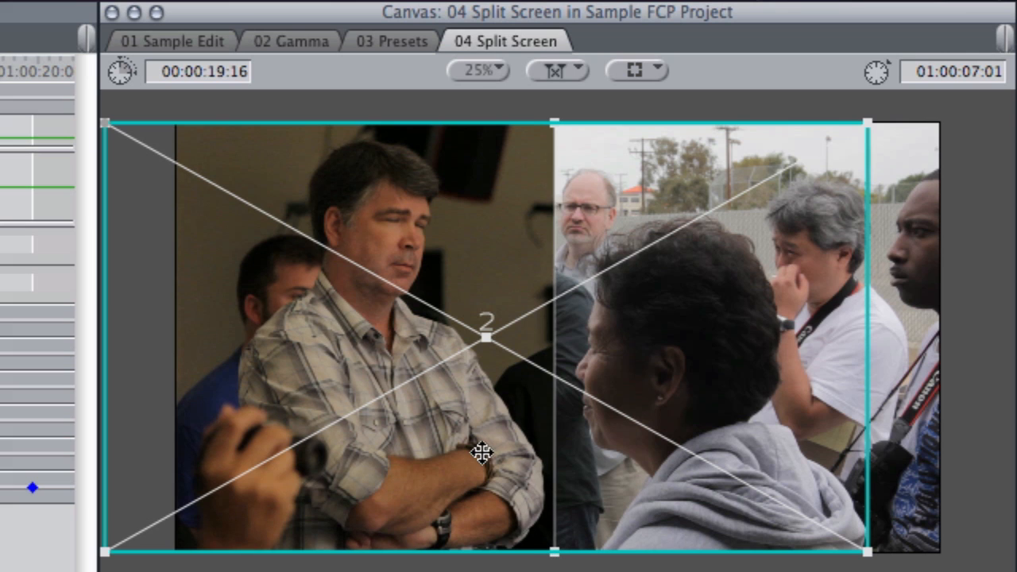
drag(482, 452, 478, 450)
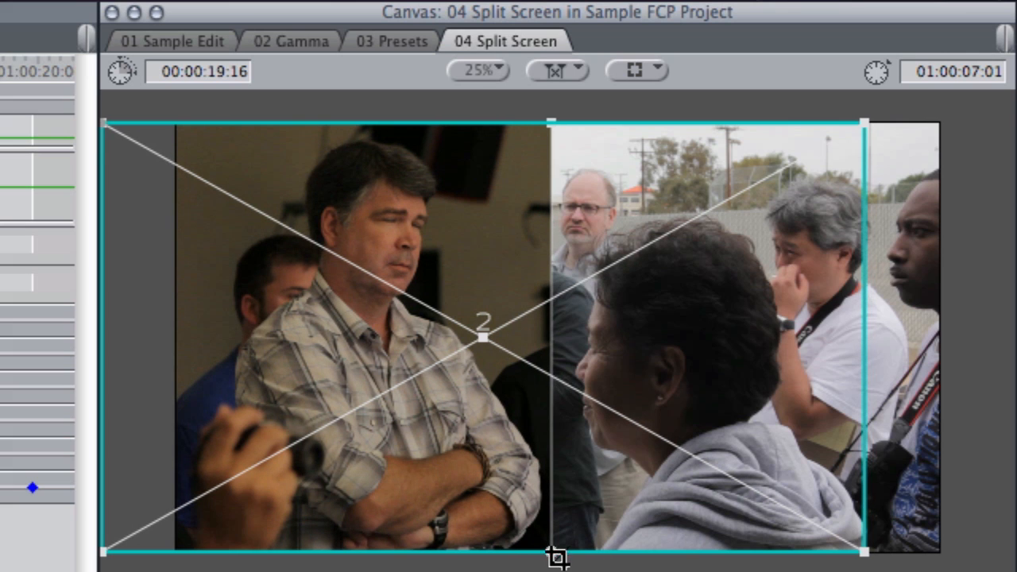
drag(557, 557, 564, 559)
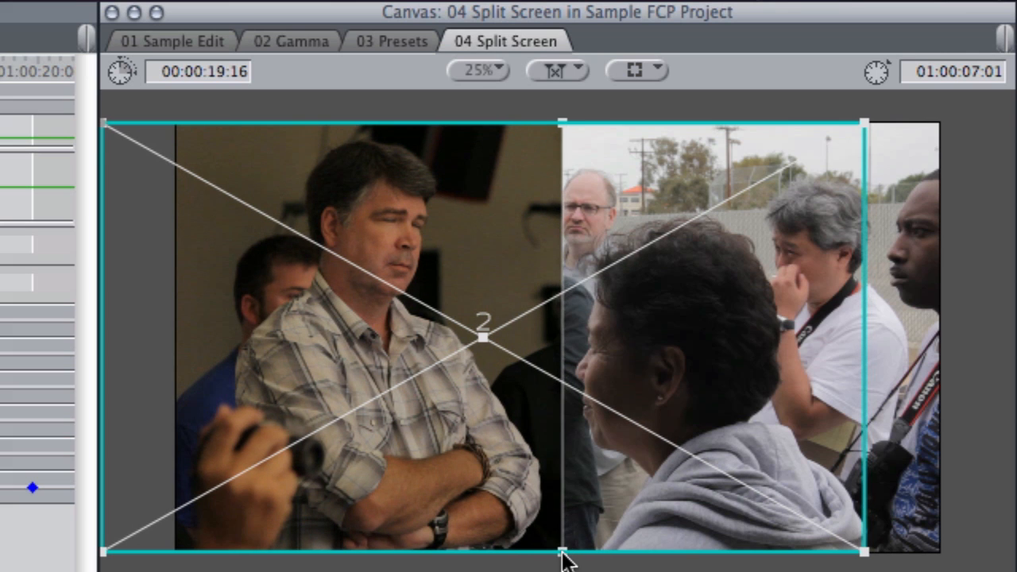
- Undo all the repositioning and cropping of the V2 clip
key(super+z)
key(super+z)
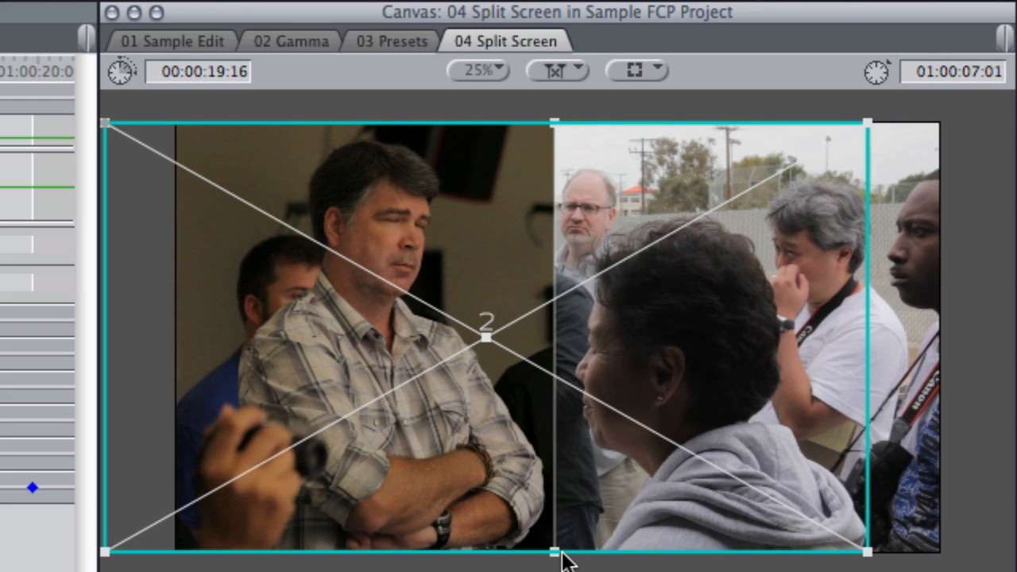
key(super+z)
key(super+z)
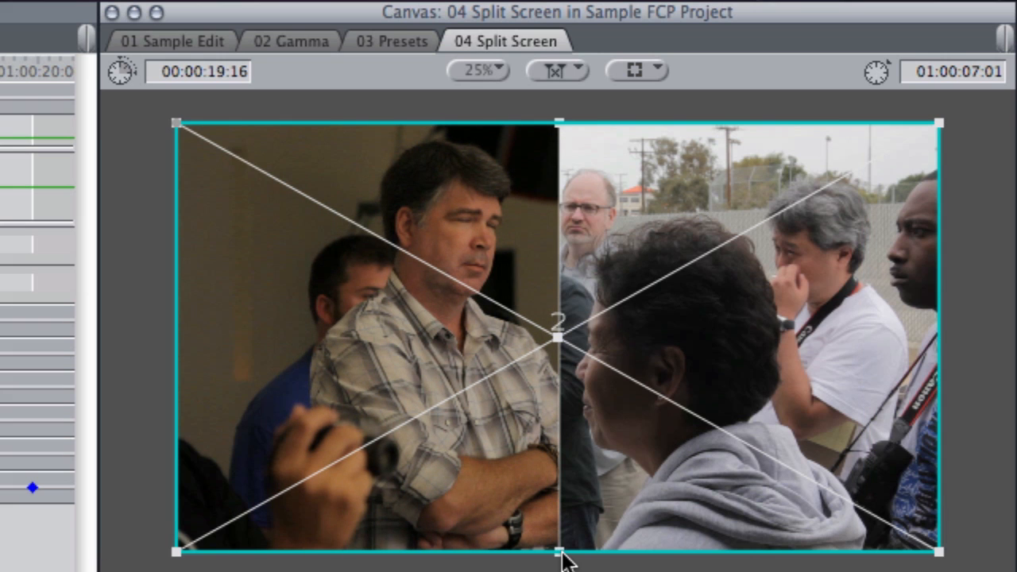
key(super+z)
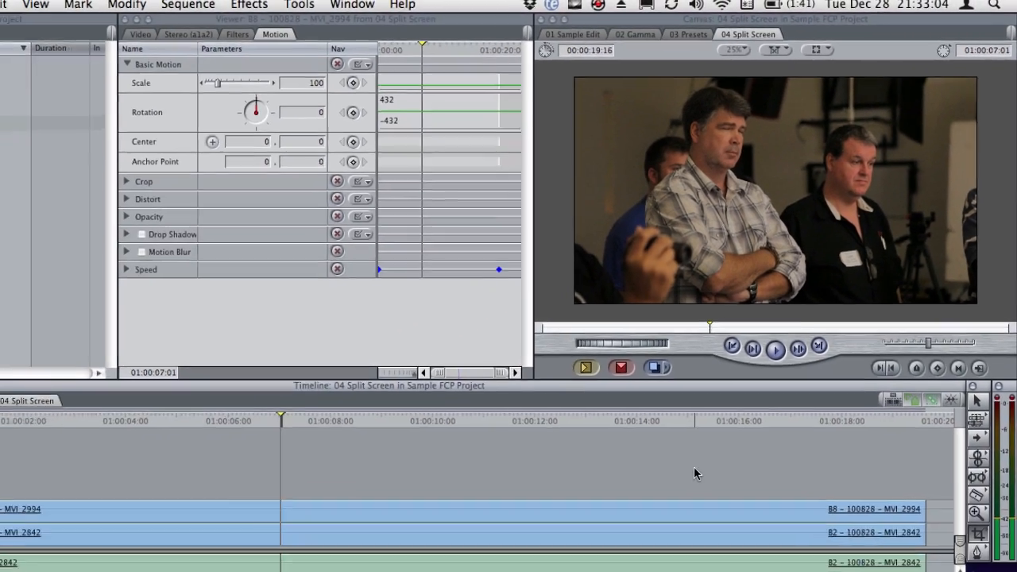
- Switch to Photoshop and convert the Background of masks.psd into a regular layer named Layer 0
key(super+Tab)
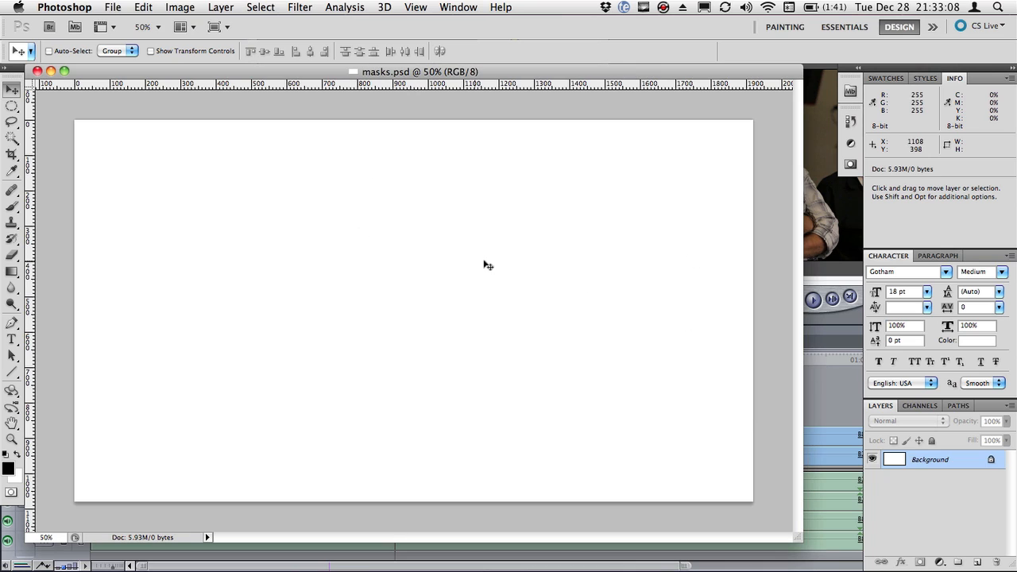
double_click(894, 464)
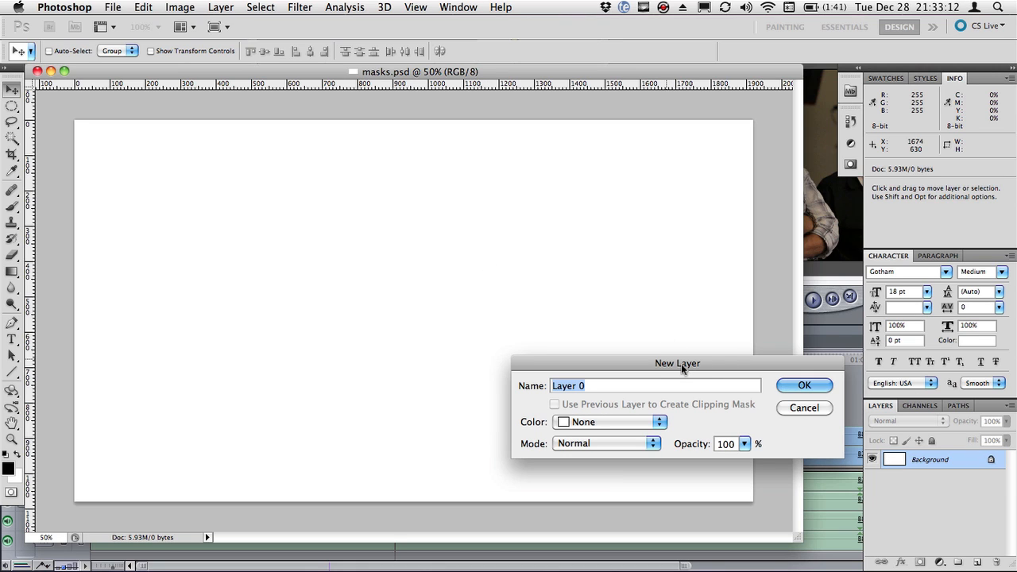
click(805, 386)
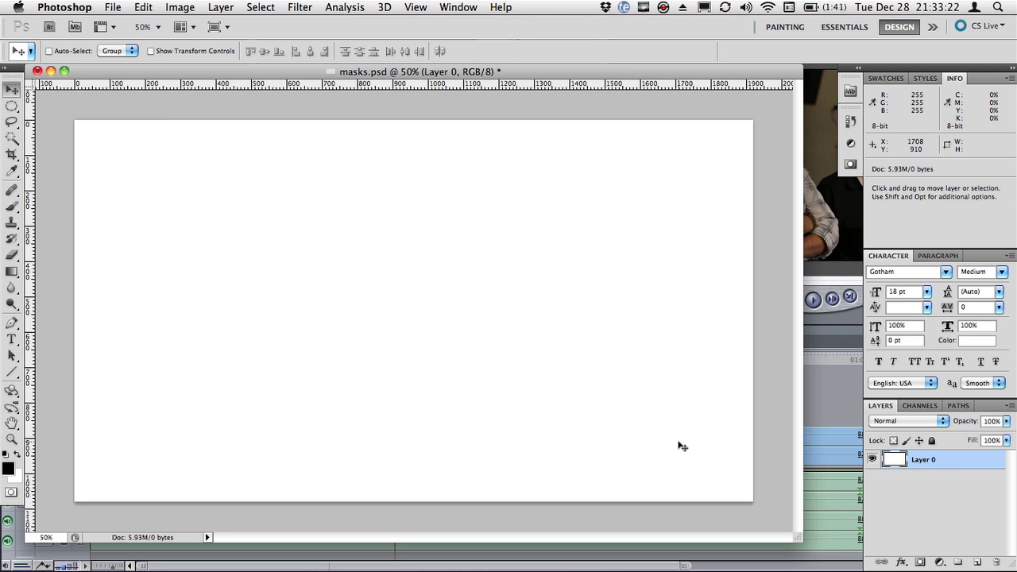
- Scale Layer 0 to 50% width with Free Transform, keeping its full height
key(super+t)
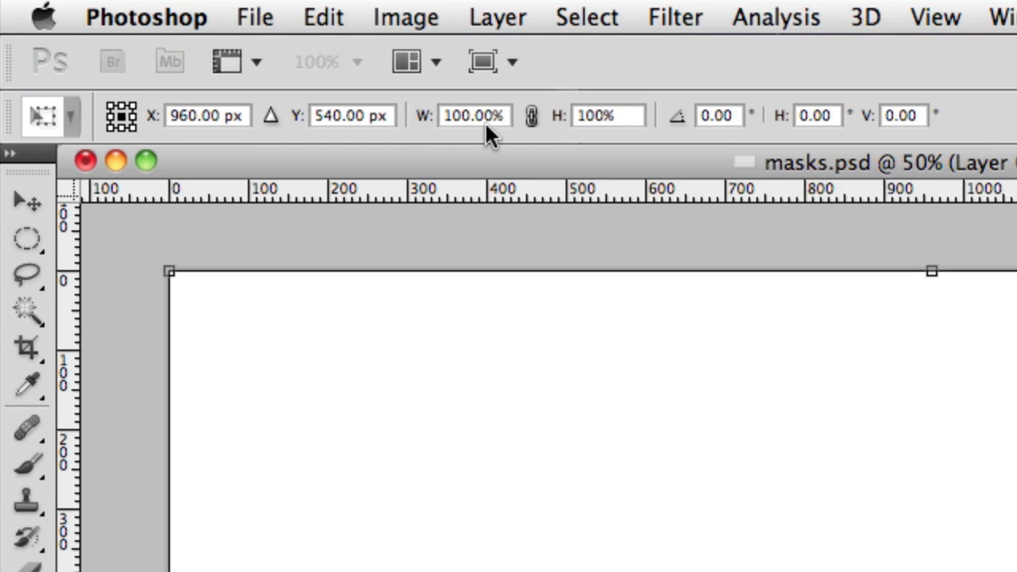
double_click(490, 118)
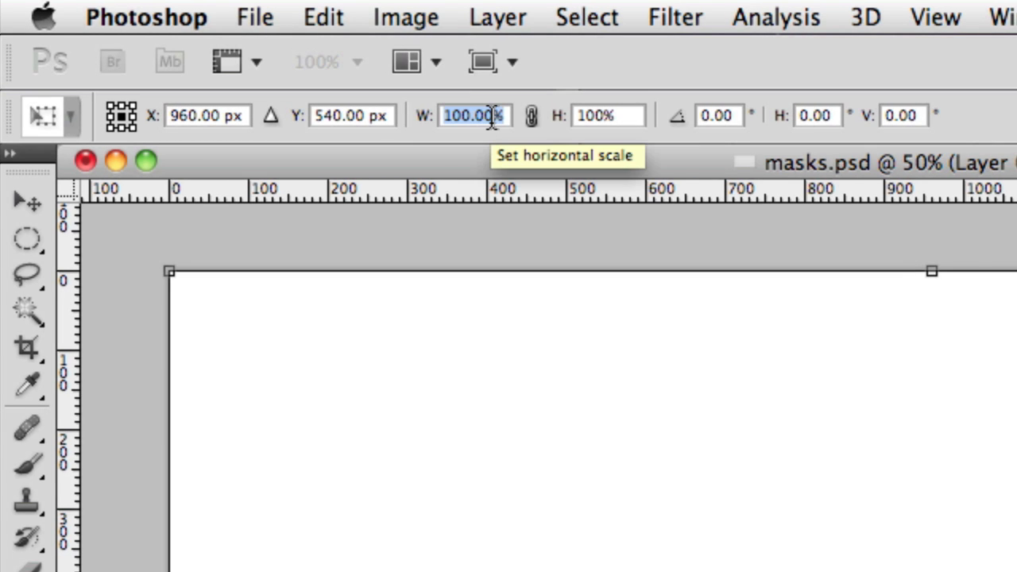
text(50)
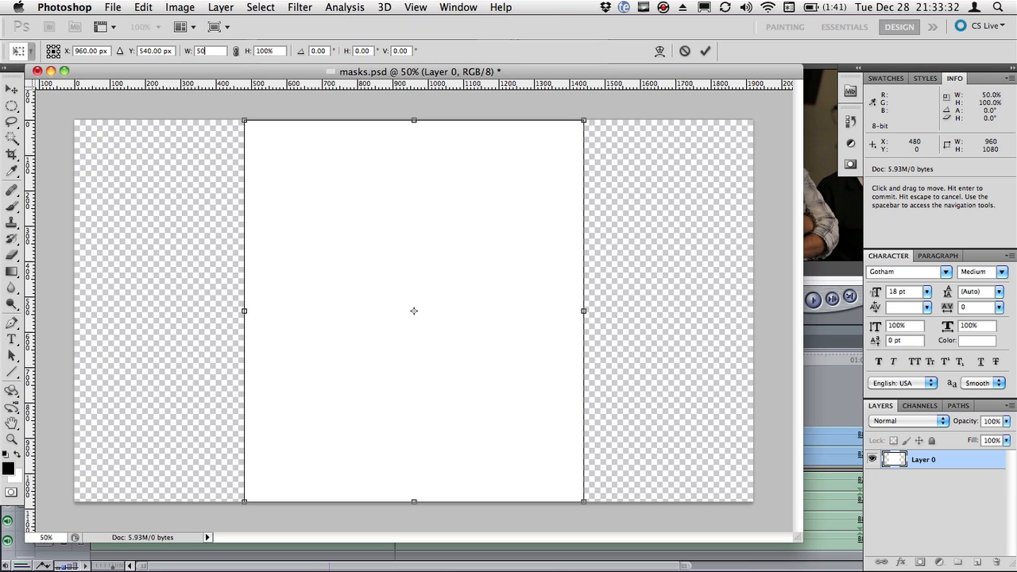
key(Return)
key(Return)
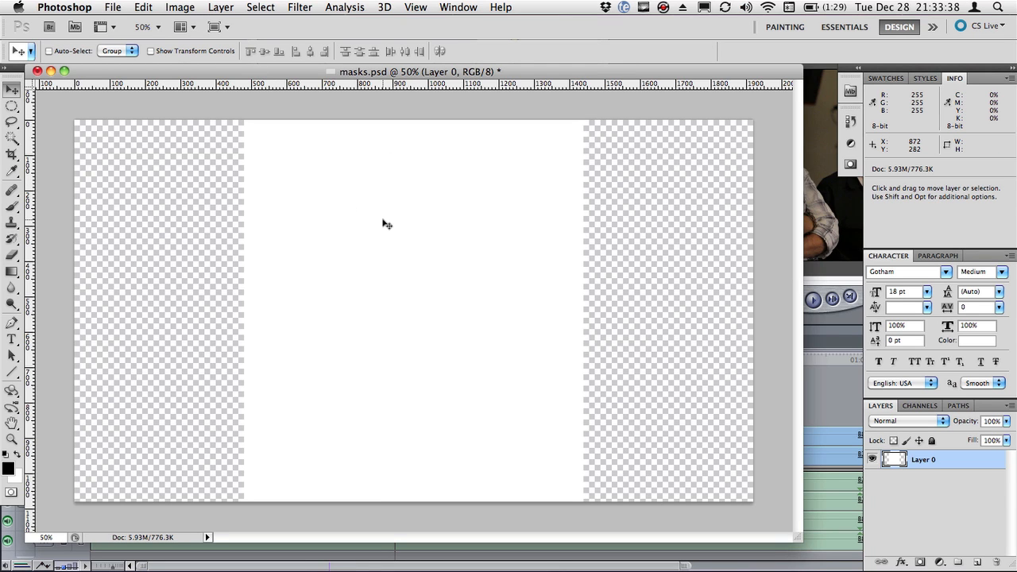
- Move the white Layer 0 to the canvas's left half and add a new layer above it filled with white
drag(374, 272, 245, 272)
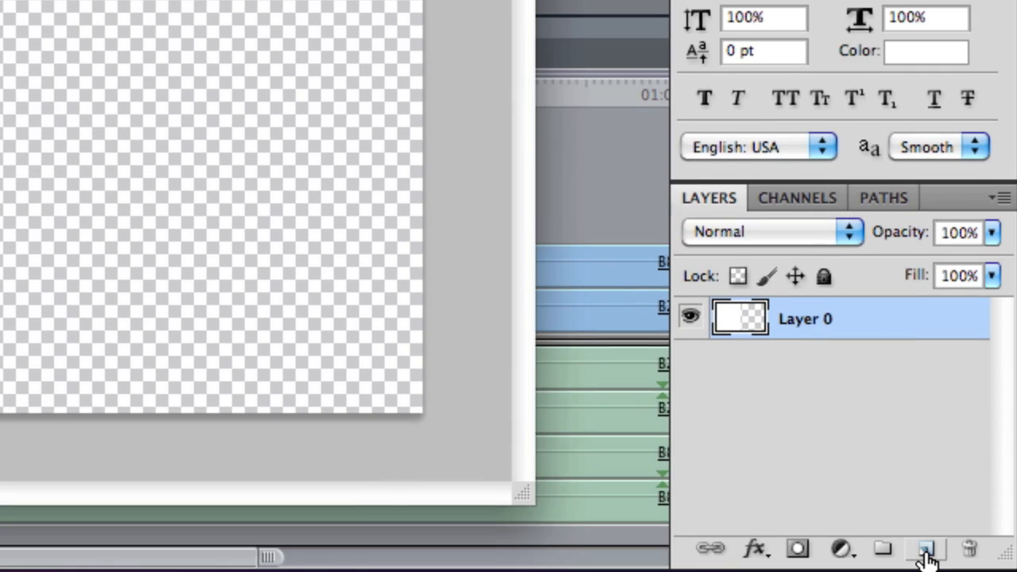
click(927, 550)
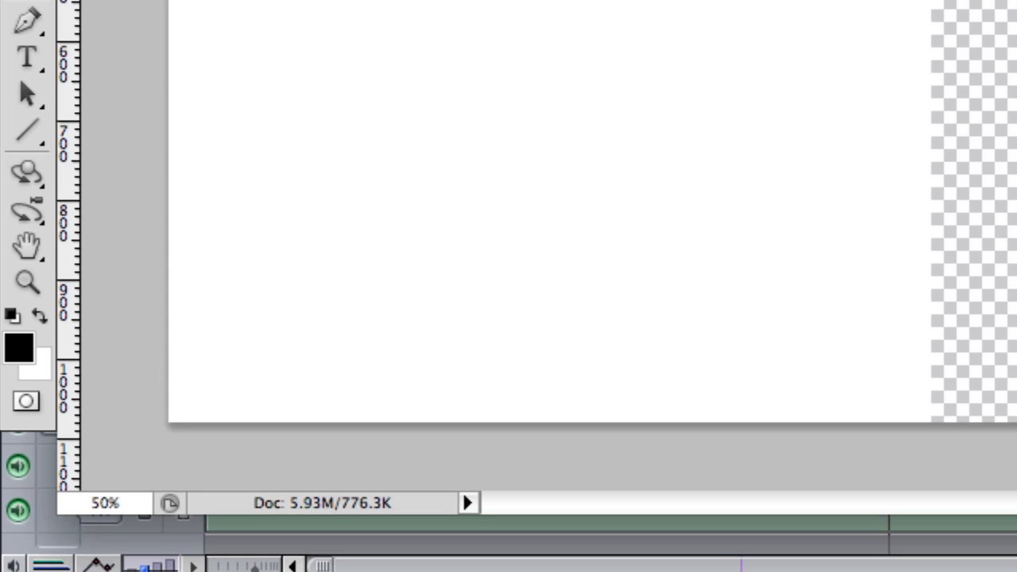
key(x)
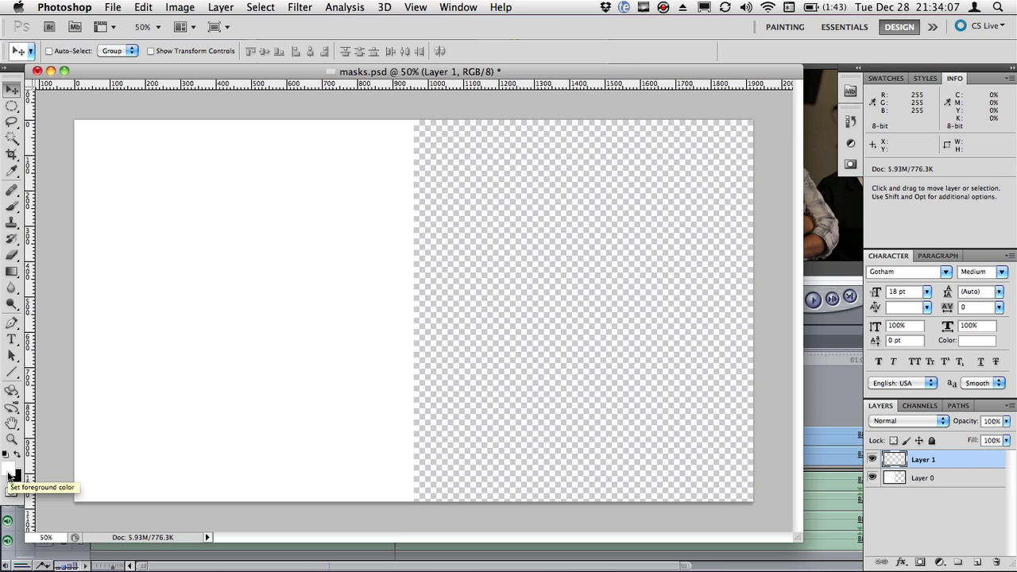
key(alt+BackSpace)
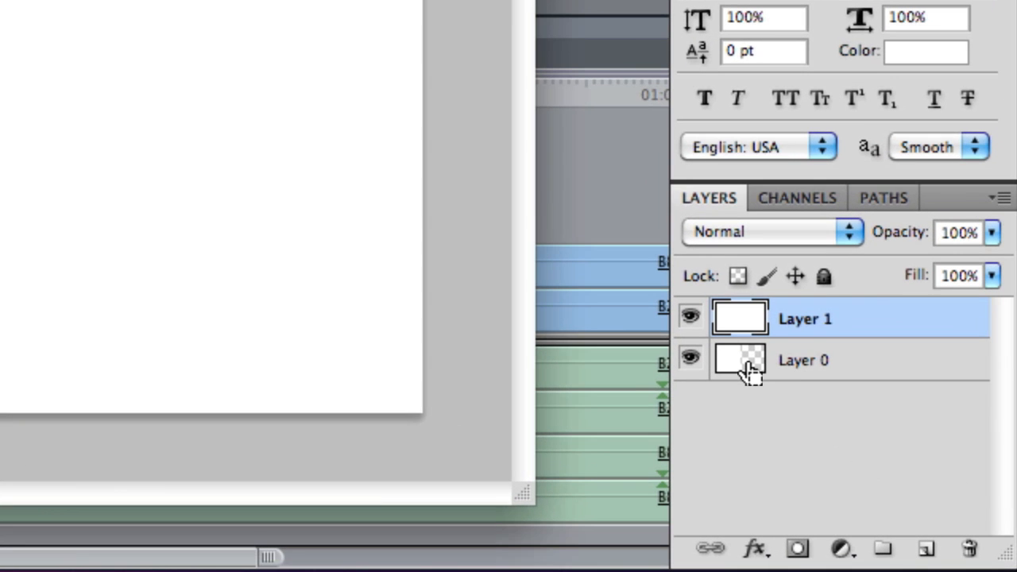
- Clear the area covered by Layer 0 from Layer 1 and leave only Layer 1 visible
super+click(747, 369)
click(690, 318)
click(689, 364)
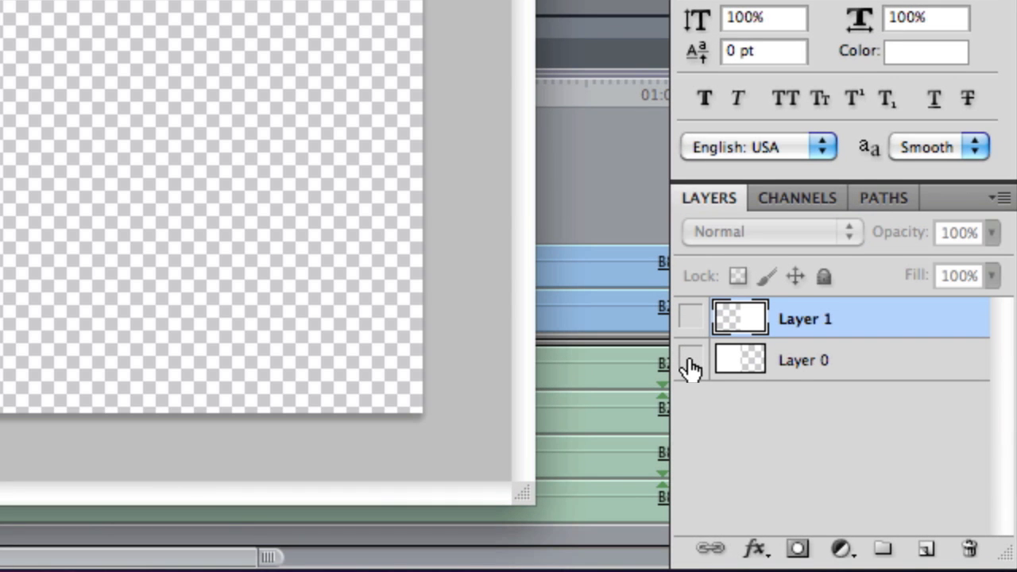
click(690, 364)
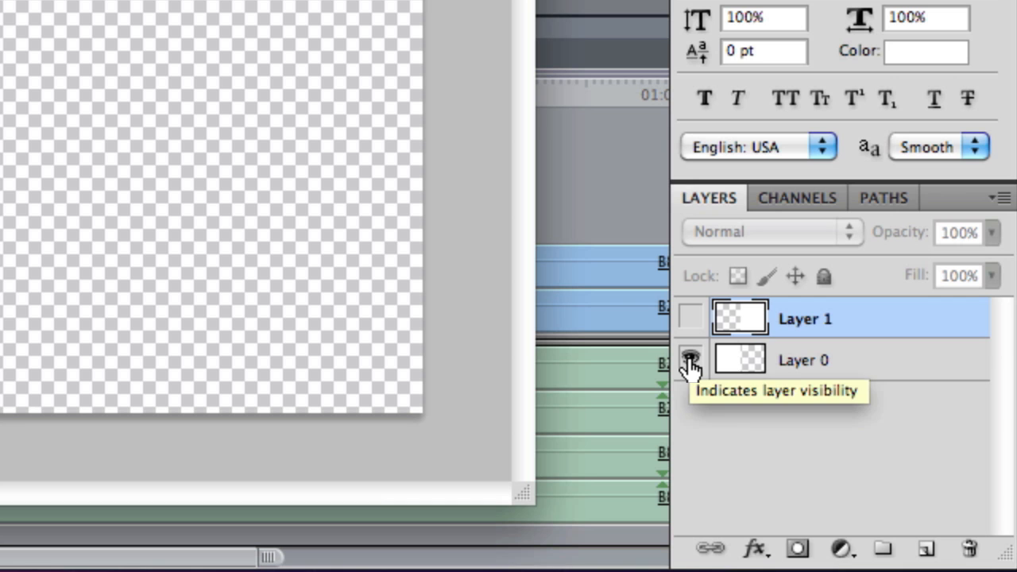
click(690, 365)
click(690, 320)
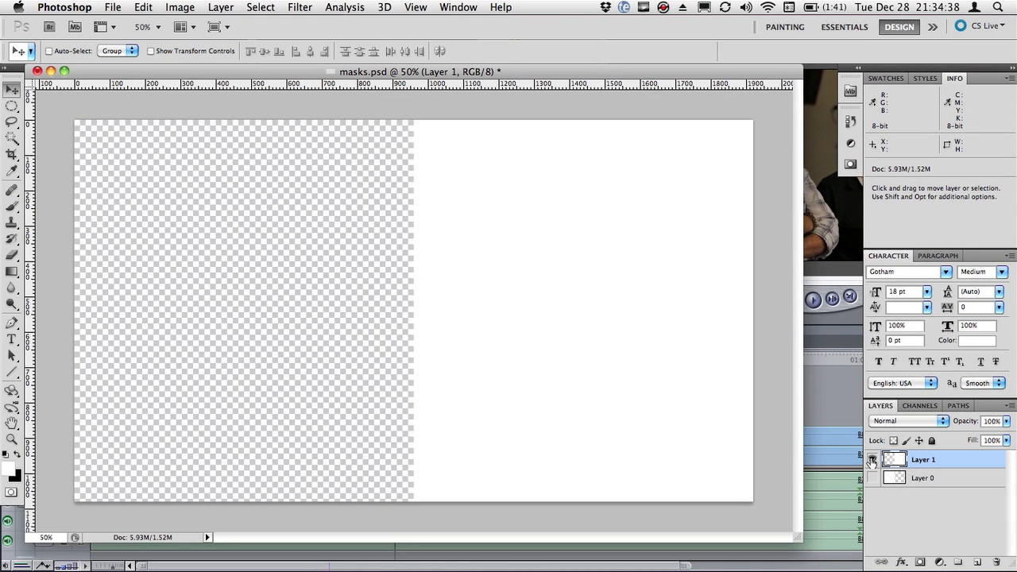
- Save a non-interlaced PNG copy of the right-half mask as mask-right.png in the Sample FCP Project's PCT folder
key(super+shift+s)
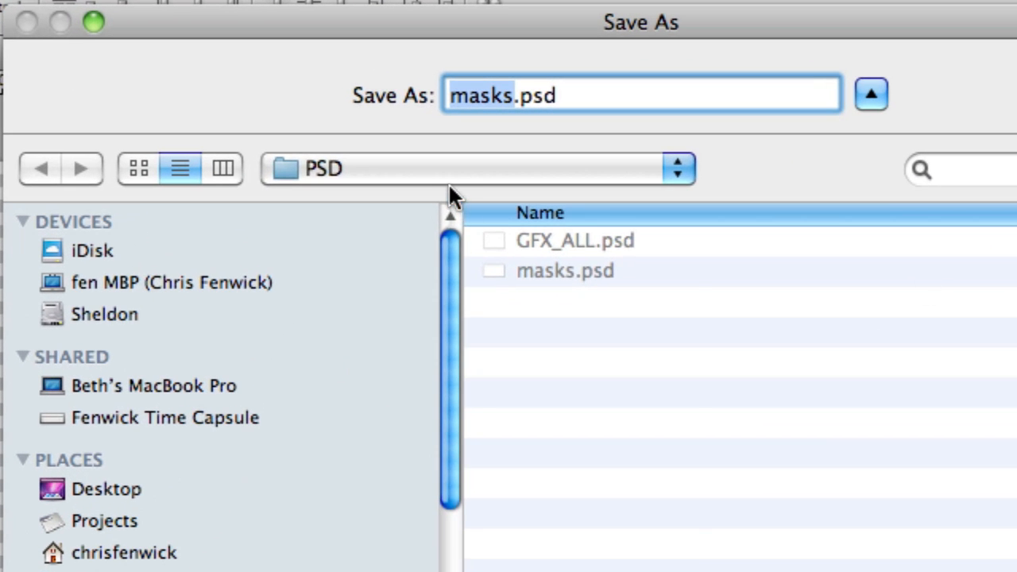
click(433, 175)
click(434, 197)
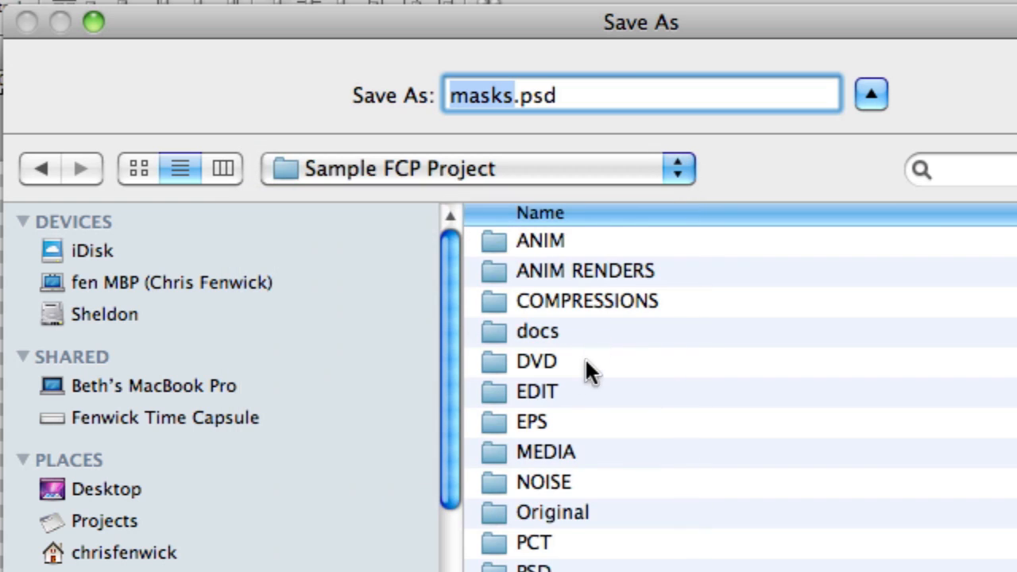
double_click(561, 545)
drag(514, 104, 329, 77)
key(Right)
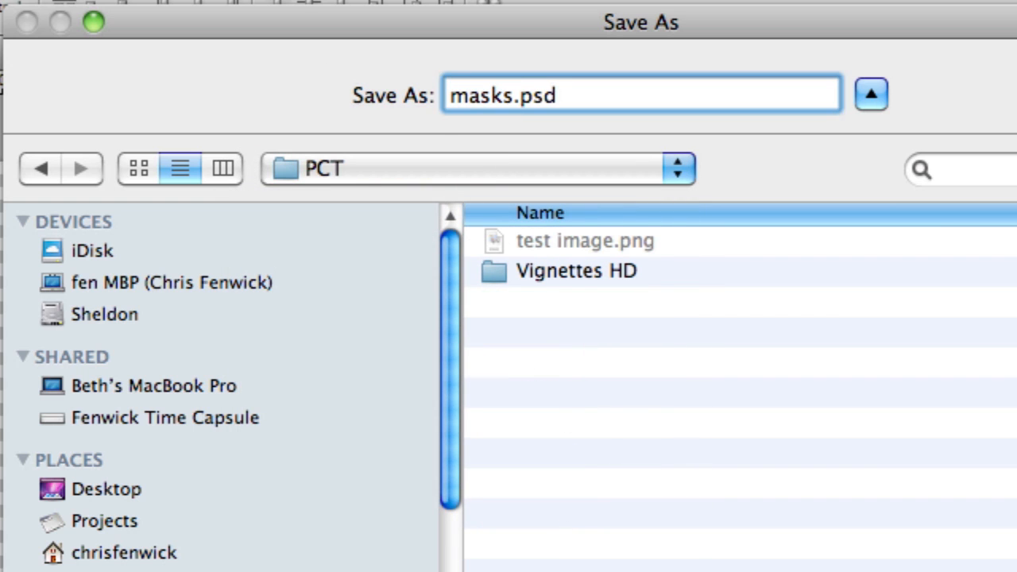
key(BackSpace)
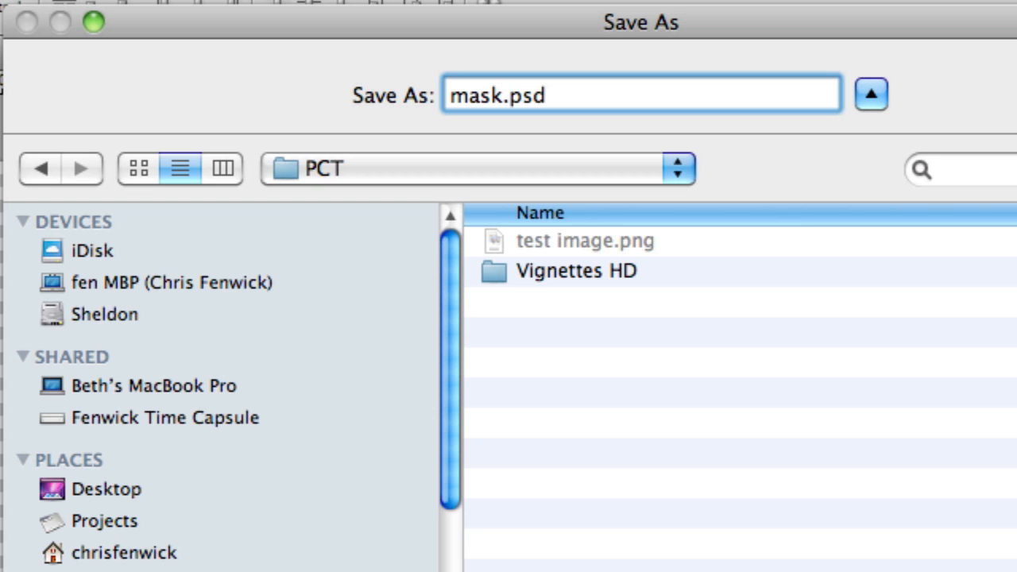
text(-right)
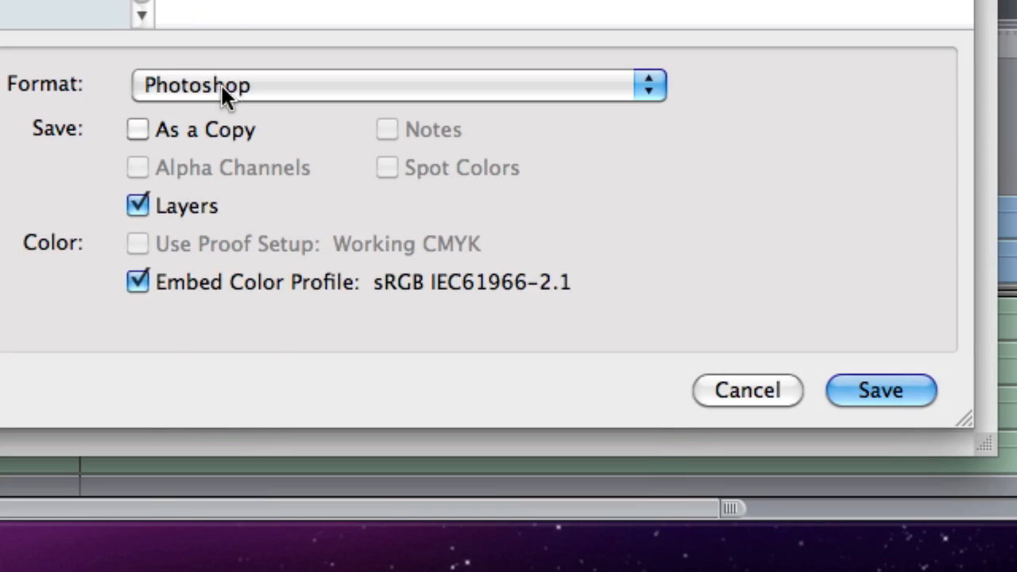
click(220, 84)
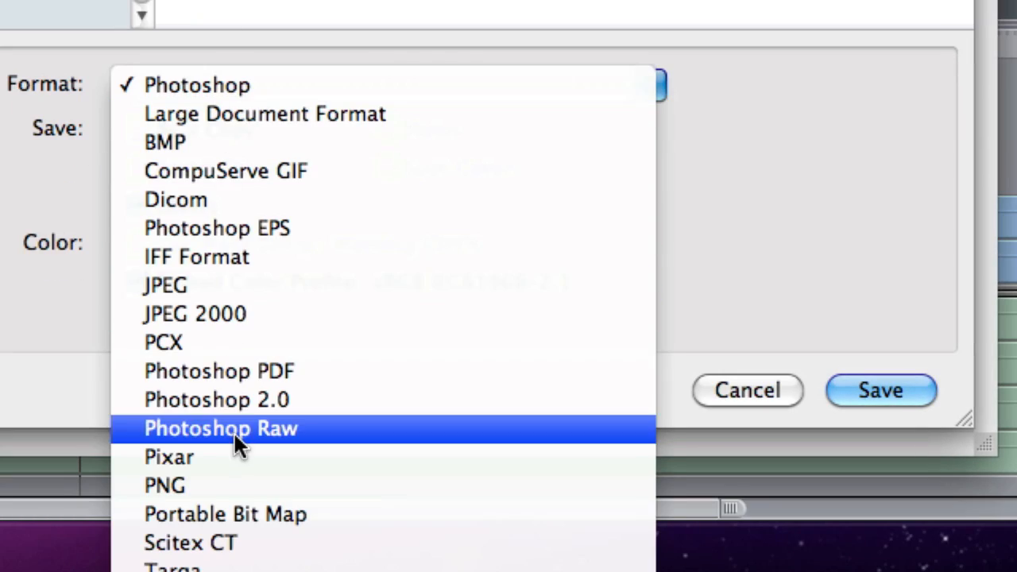
click(236, 483)
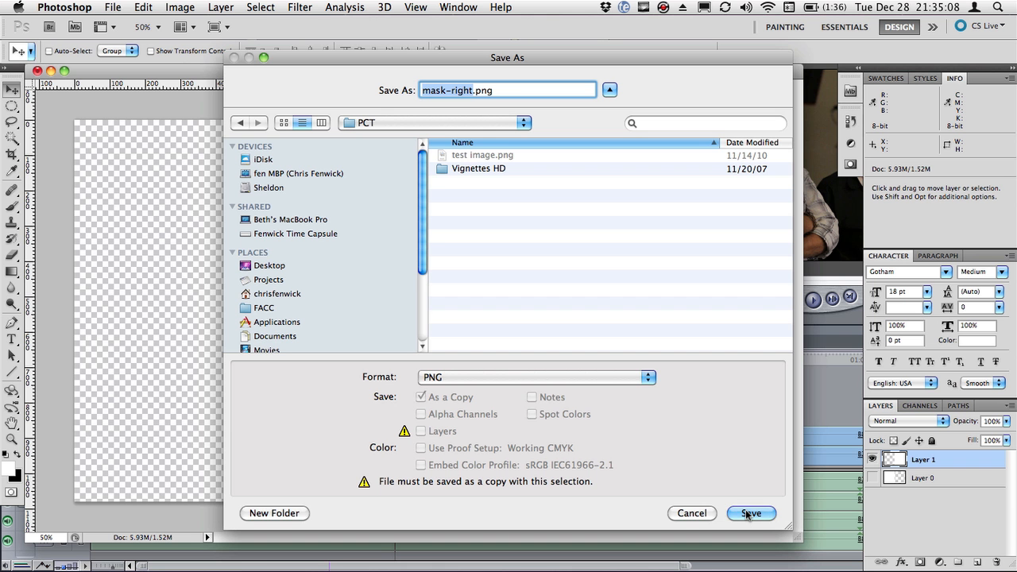
click(752, 515)
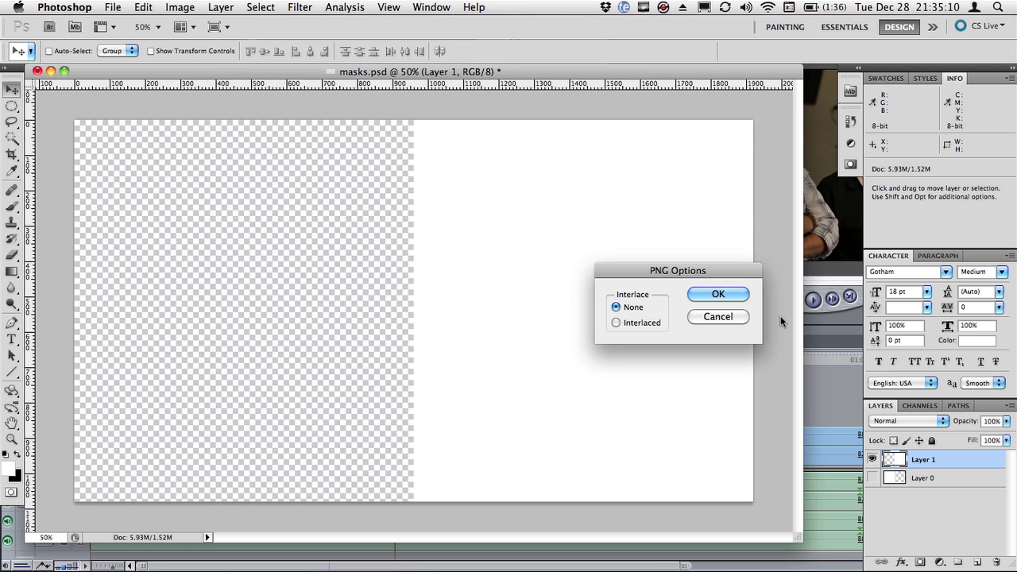
click(729, 298)
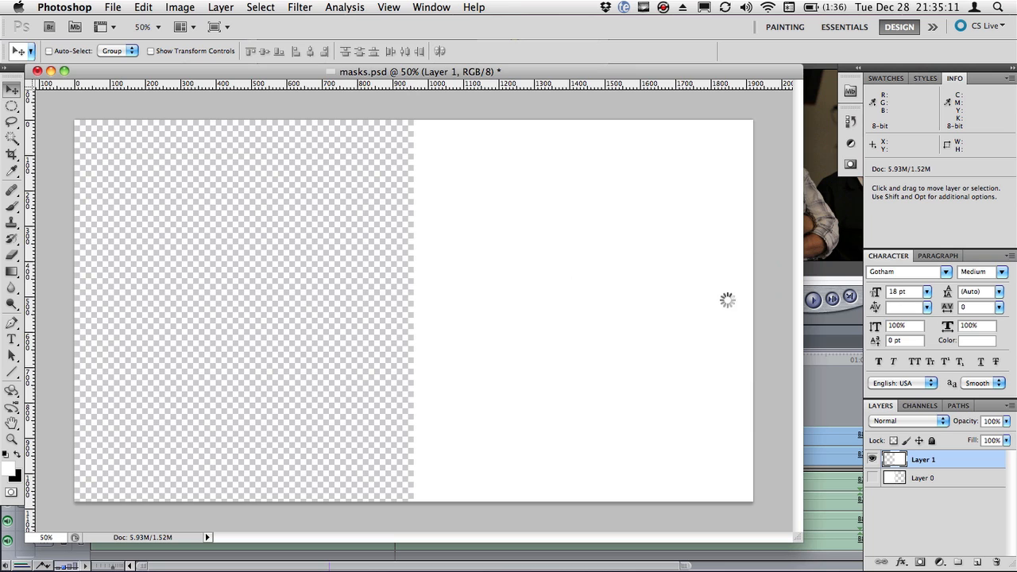
- Make only Layer 0 visible and start a Save As into the Sample FCP Project's PCT folder
click(873, 478)
click(873, 460)
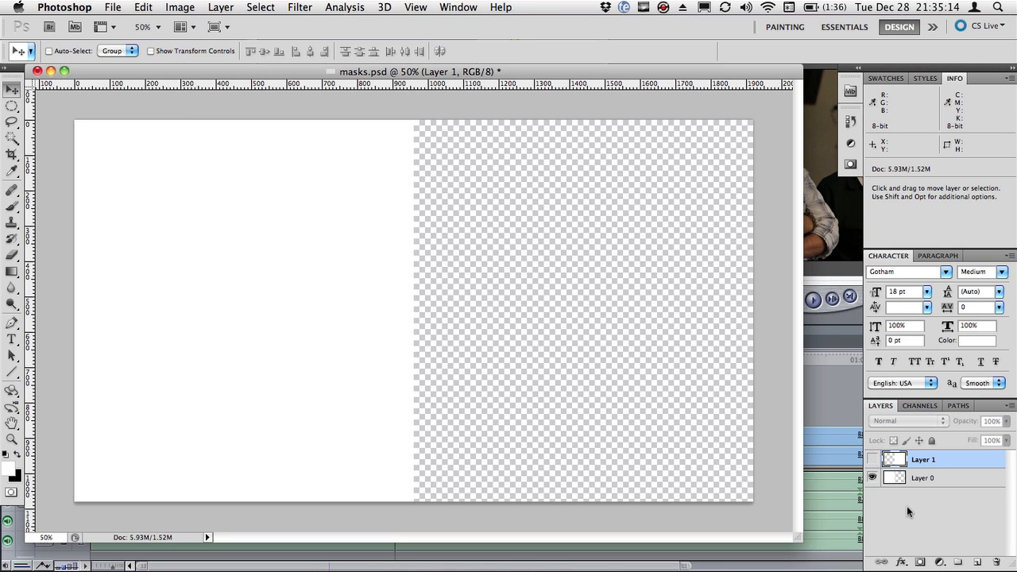
key(super+shift+s)
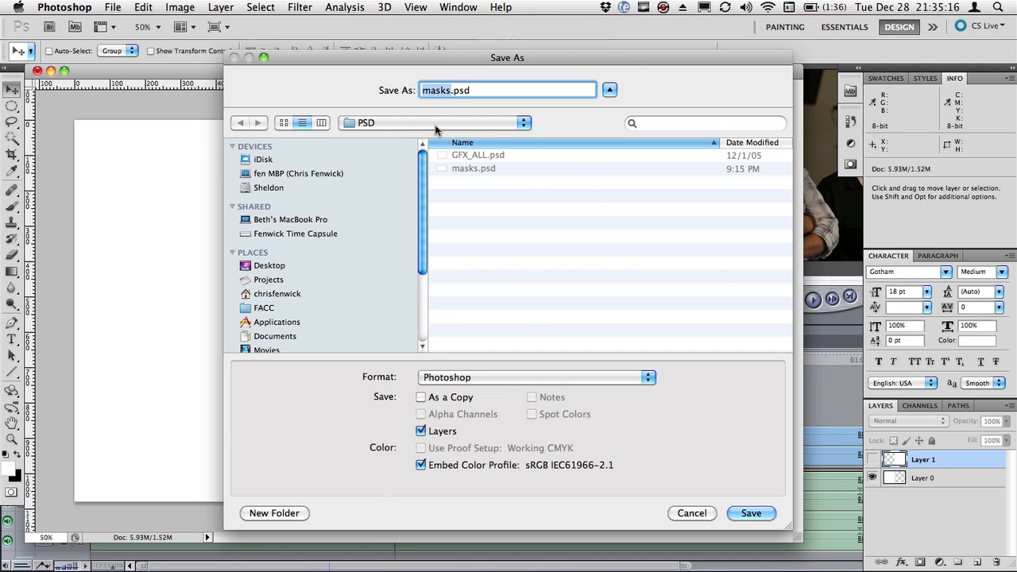
click(438, 127)
click(437, 137)
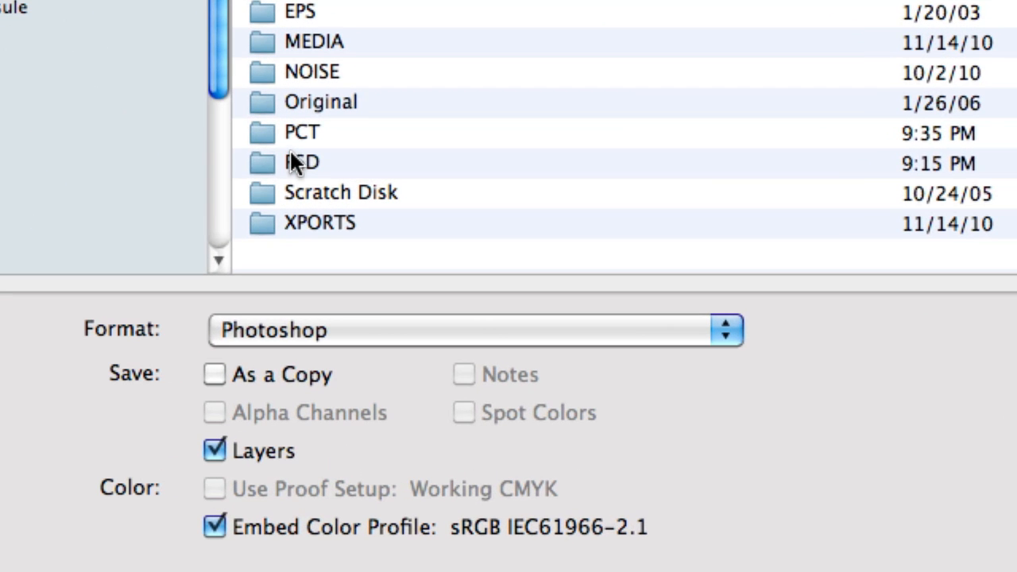
click(457, 305)
double_click(316, 131)
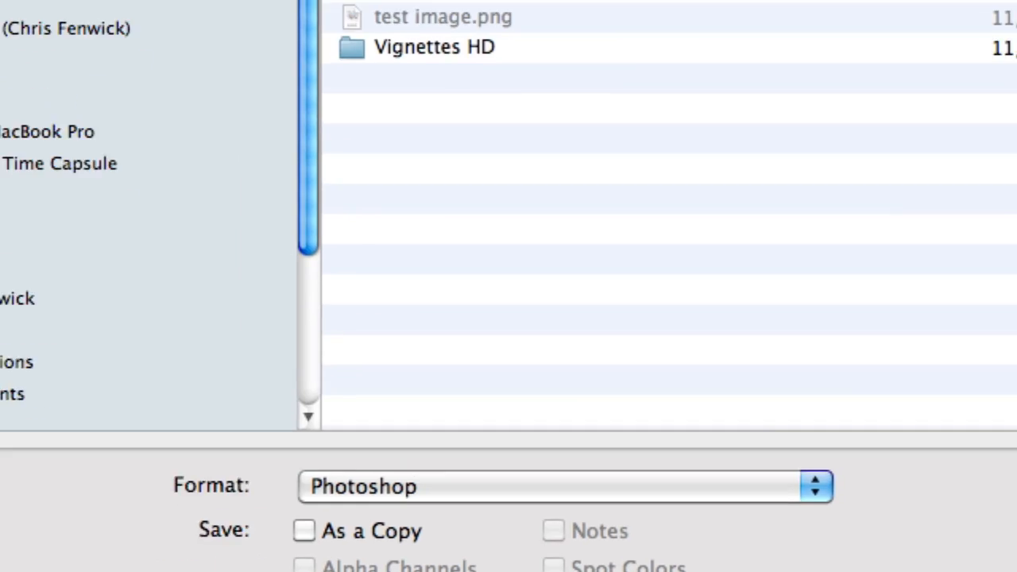
- Save the left-half mask as a non-interlaced PNG copy named mask-left.png
click(522, 106)
key(BackSpace)
text(-left)
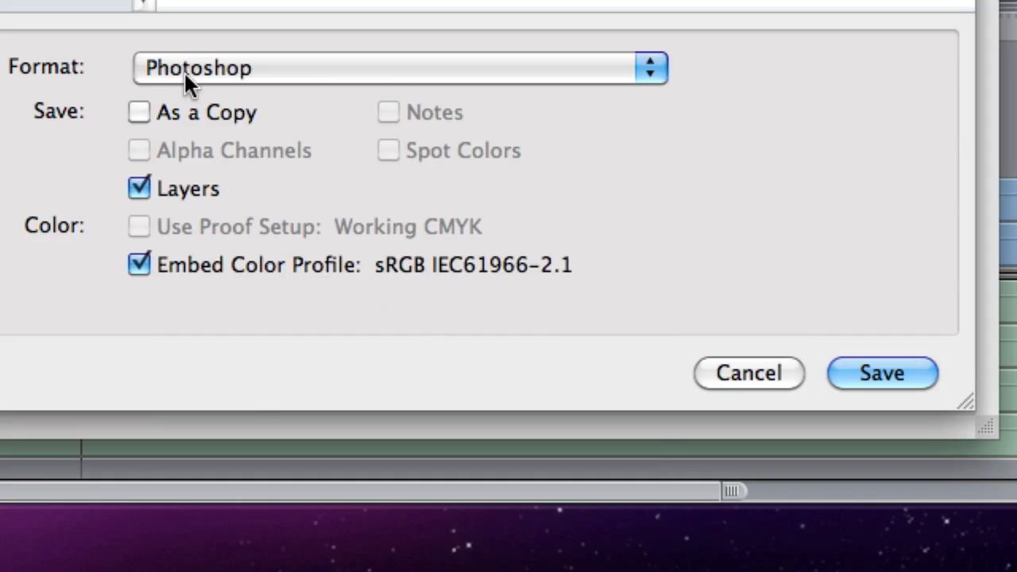
click(183, 71)
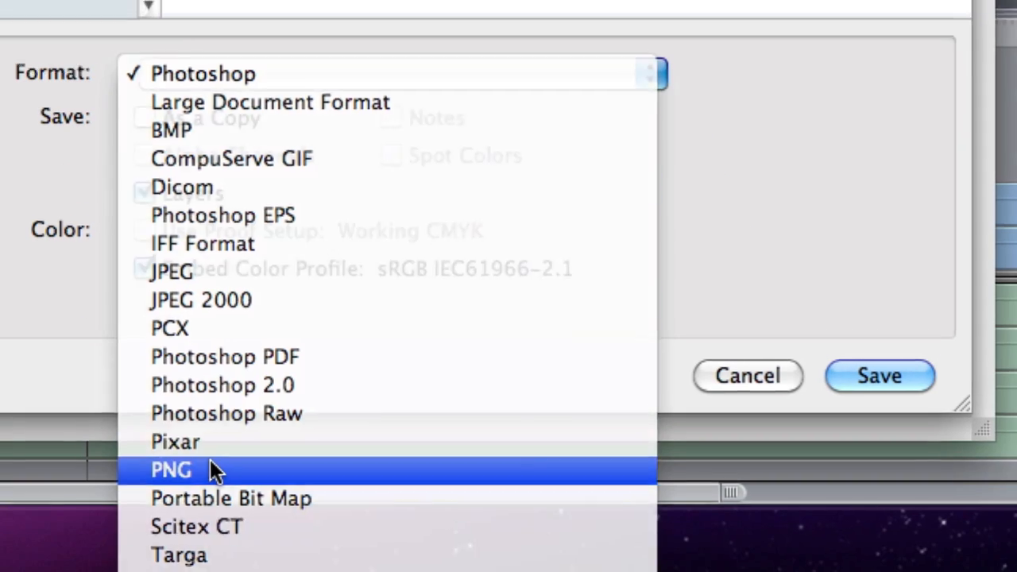
click(205, 468)
click(882, 373)
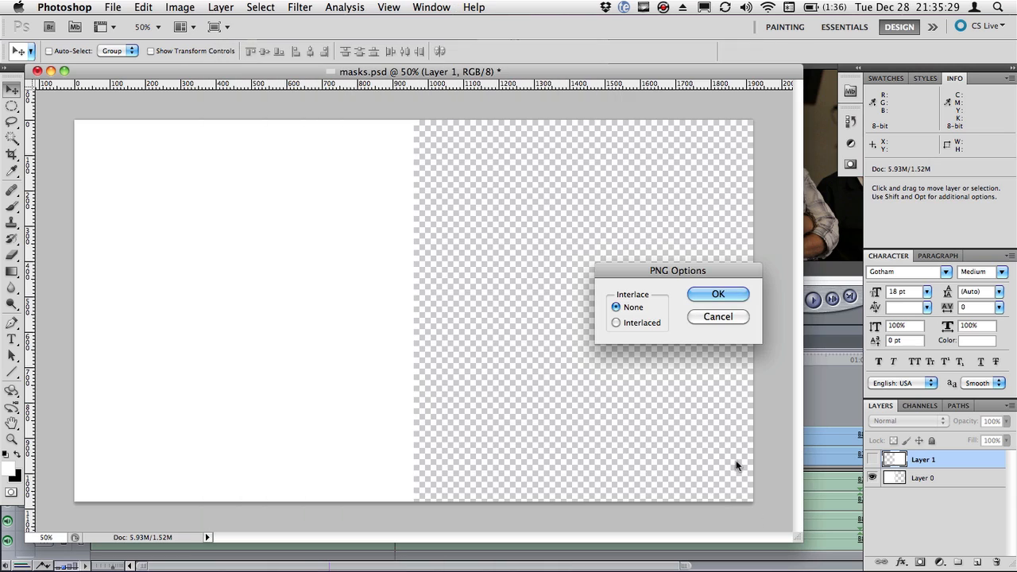
click(711, 293)
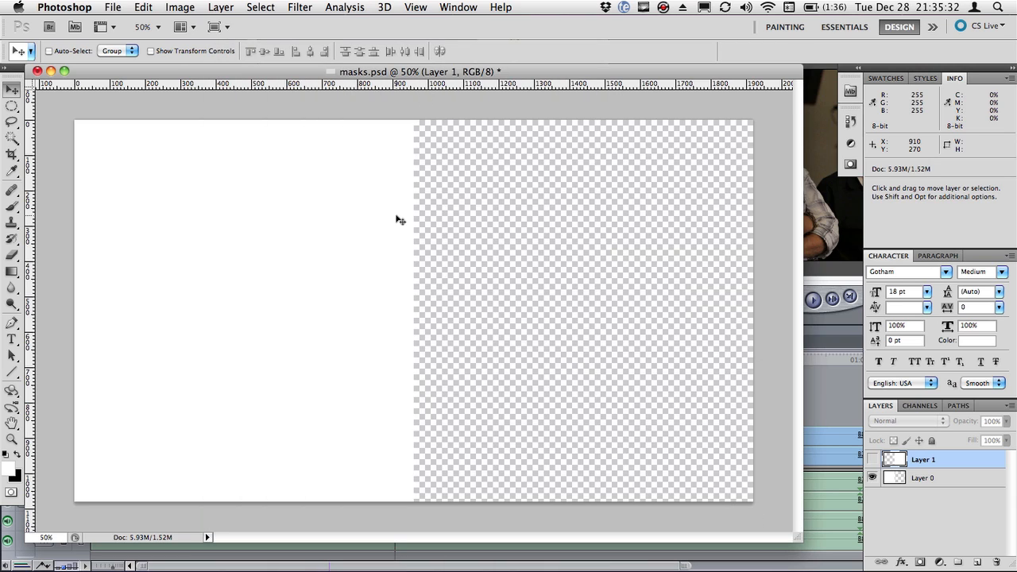
- Save masks.psd and import mask-left.png and mask-right.png from Finder's PCT folder into Final Cut Pro's 05 GFX bin, expanding the bin
key(super+s)
key(super+Tab)
key(super+Tab)
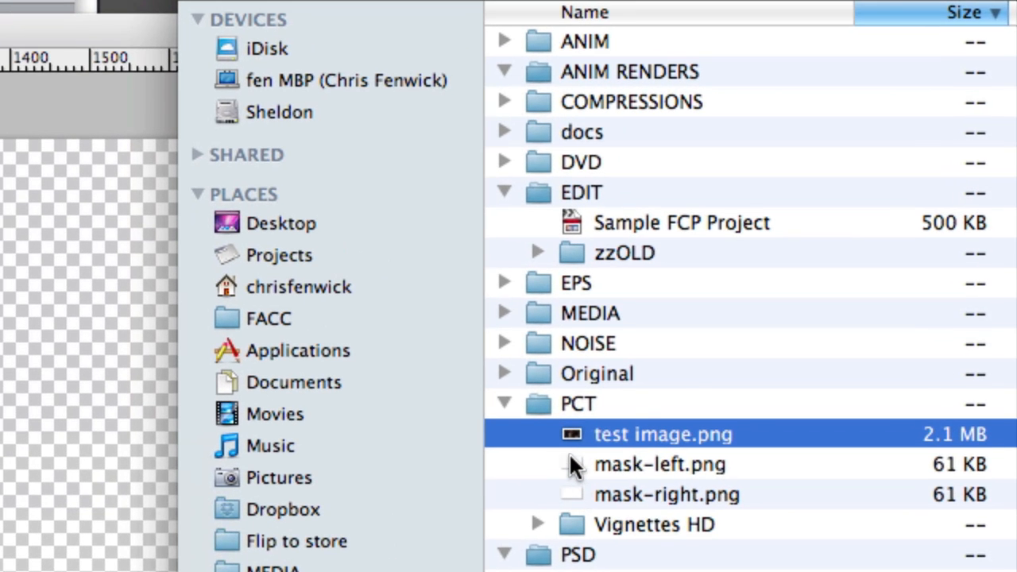
click(570, 455)
shift+click(572, 484)
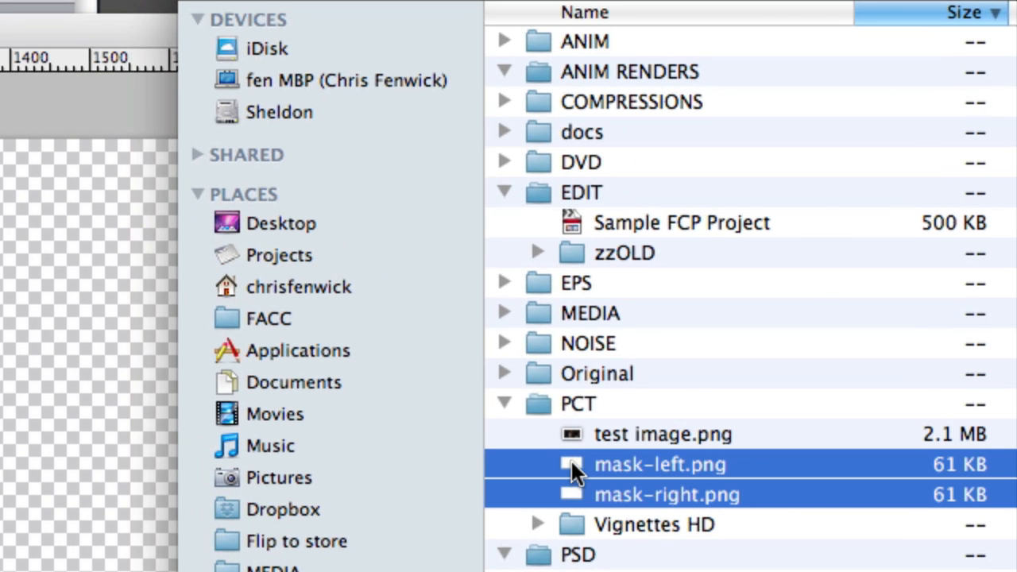
key(super+Tab)
key(super+Tab)
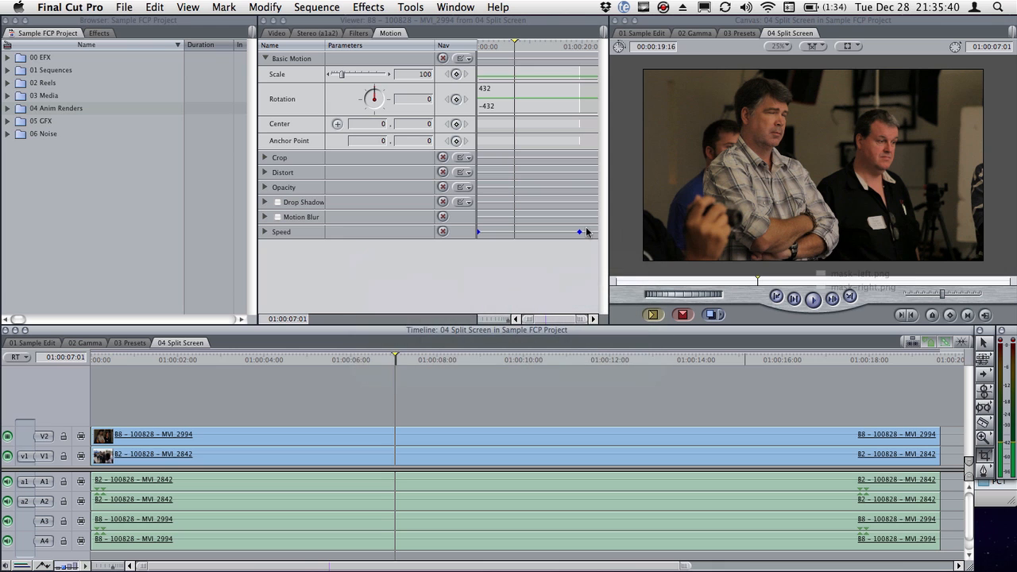
drag(585, 228, 48, 122)
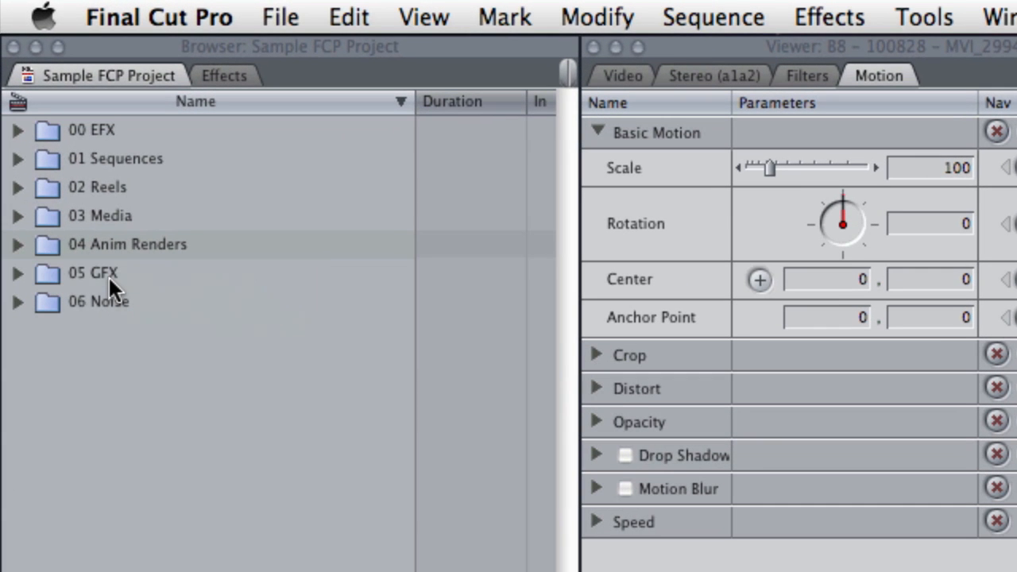
click(18, 273)
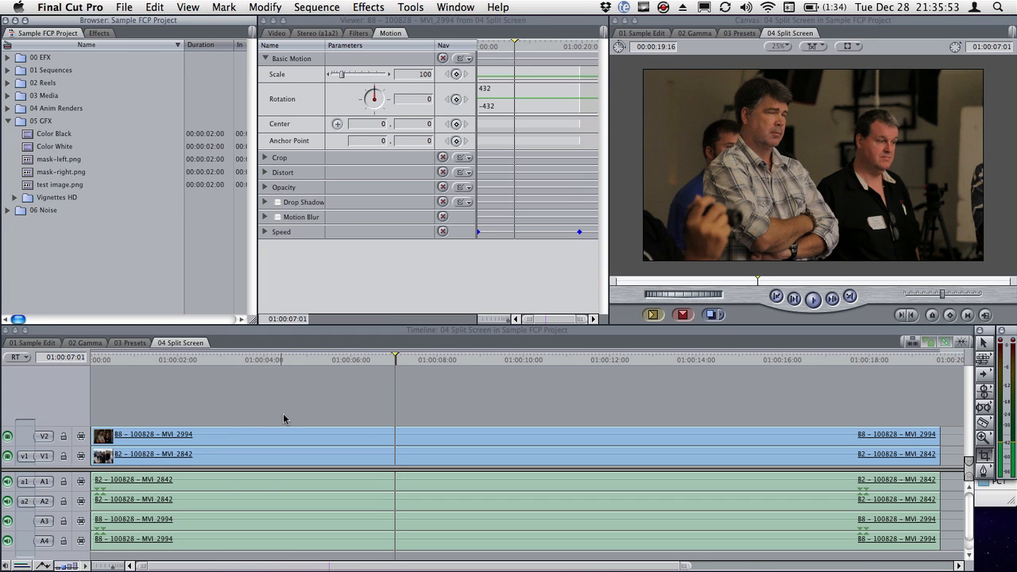
- Move both video clips, without their linked audio, up one track to V2 and V3
drag(288, 414, 305, 448)
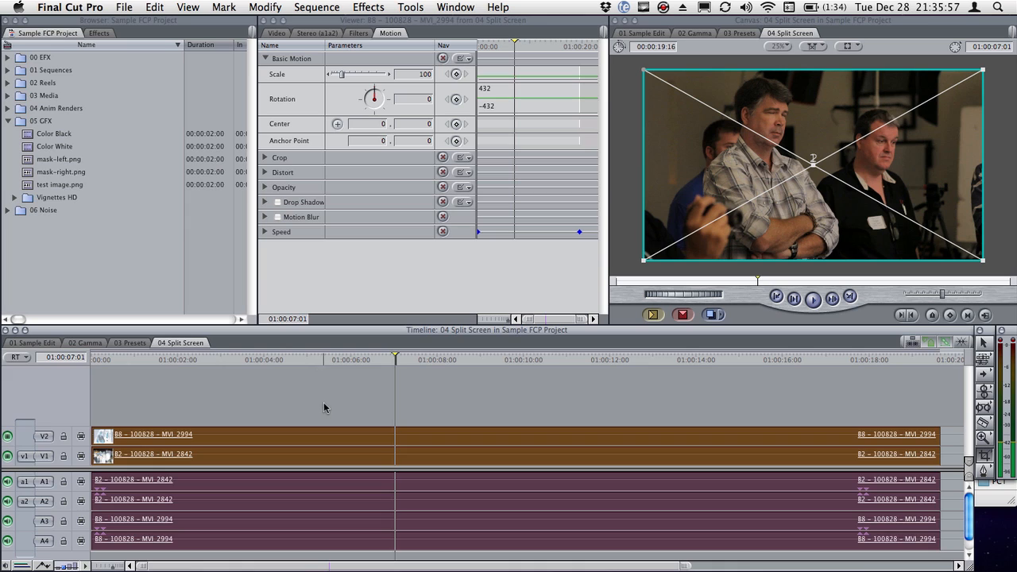
drag(325, 393, 358, 459)
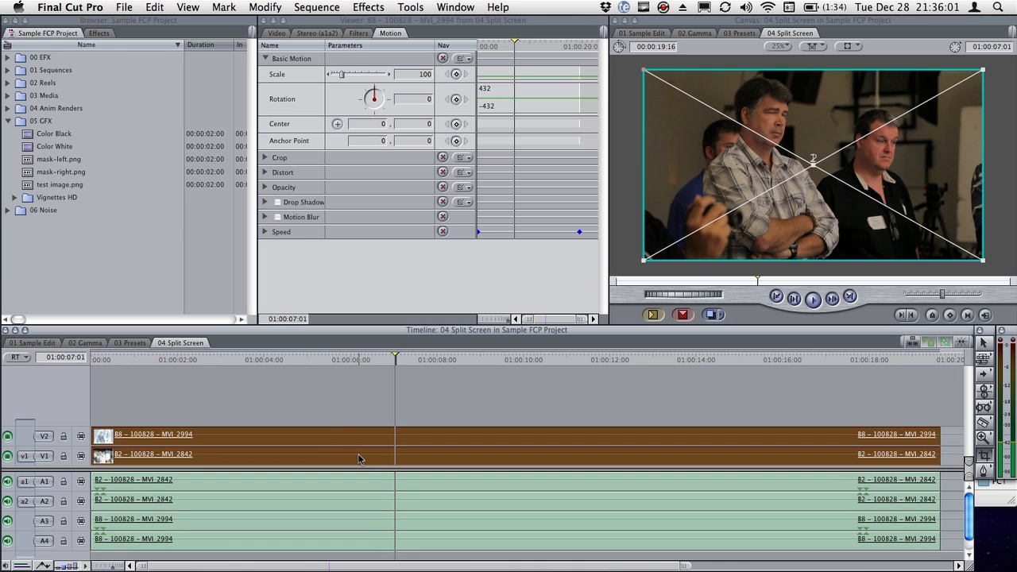
key(alt+Up)
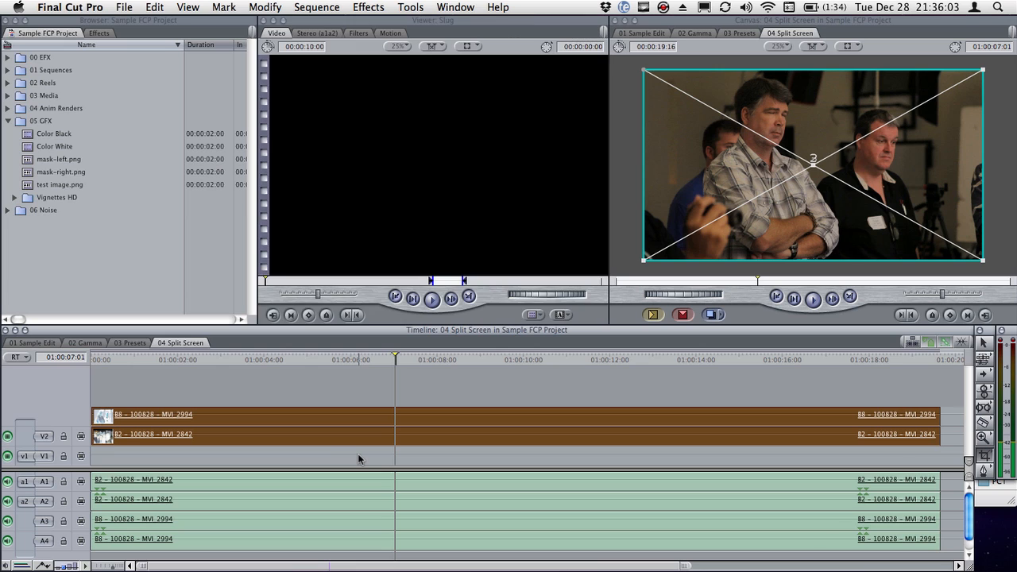
- Move only the V3 video clip up to a new track V4 and deselect it
click(382, 388)
click(385, 414)
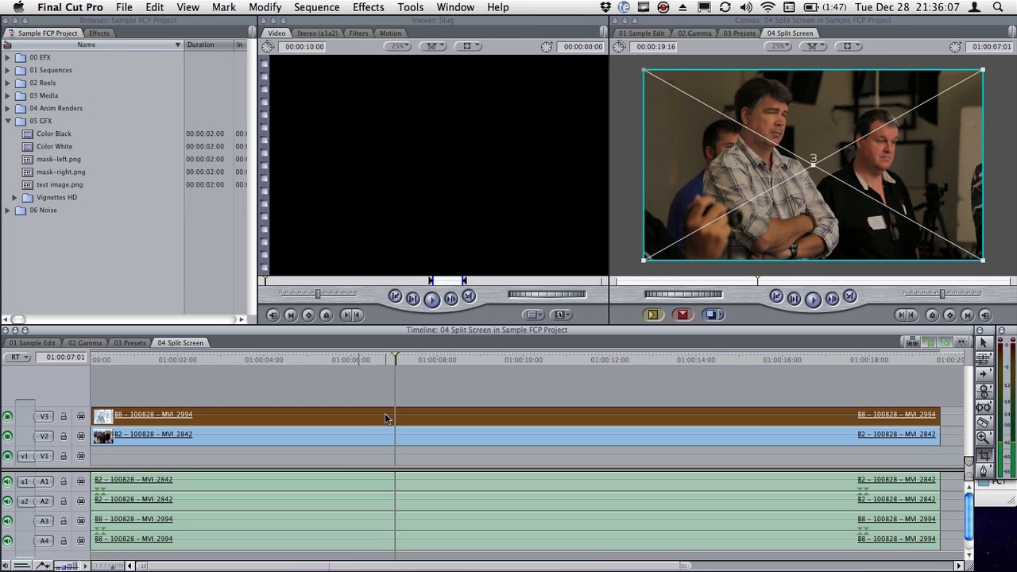
key(alt+Up)
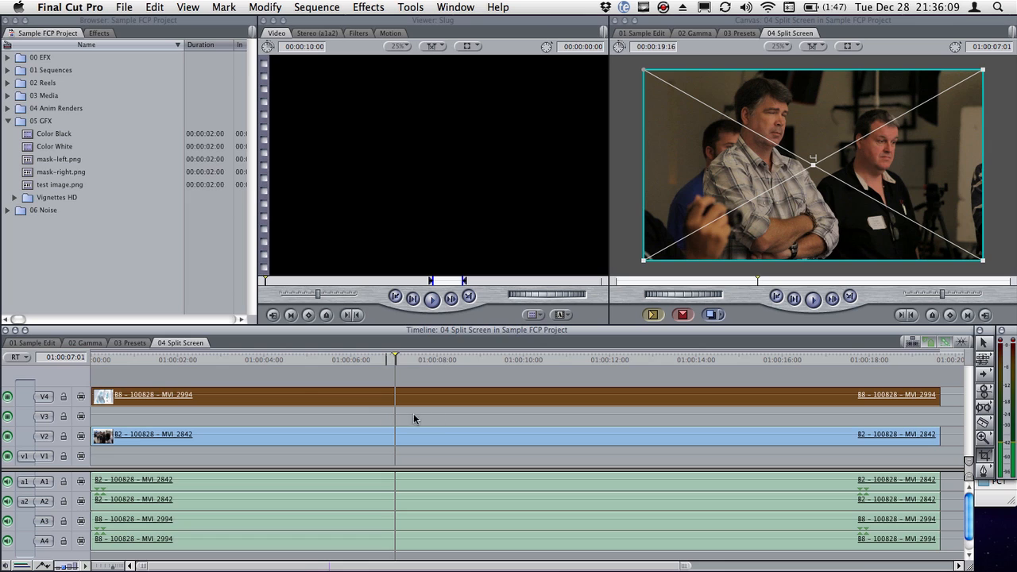
click(281, 370)
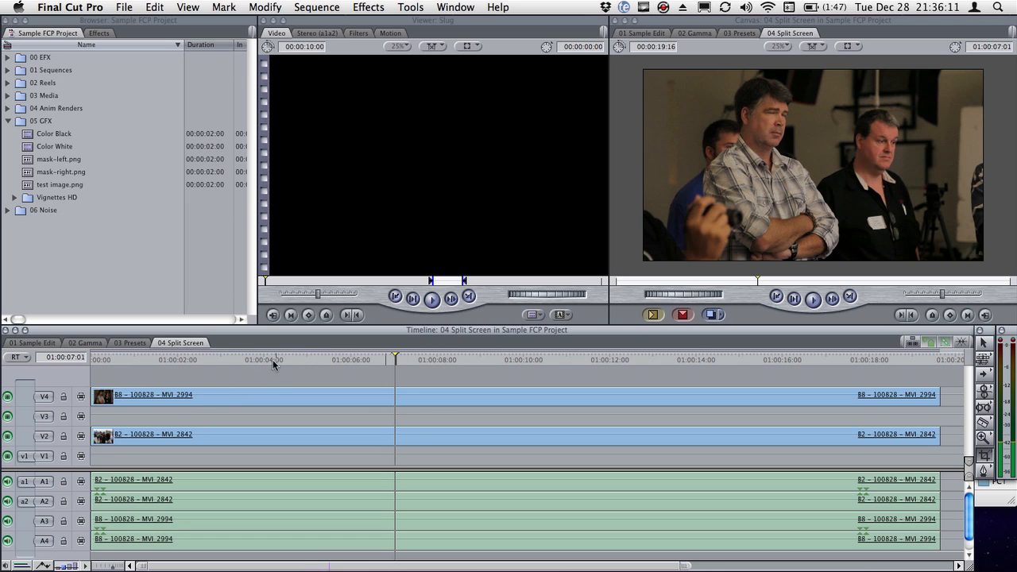
- Place mask-left.png from the 05 GFX bin at the start of V3 and extend it to the end of the video clips
click(256, 397)
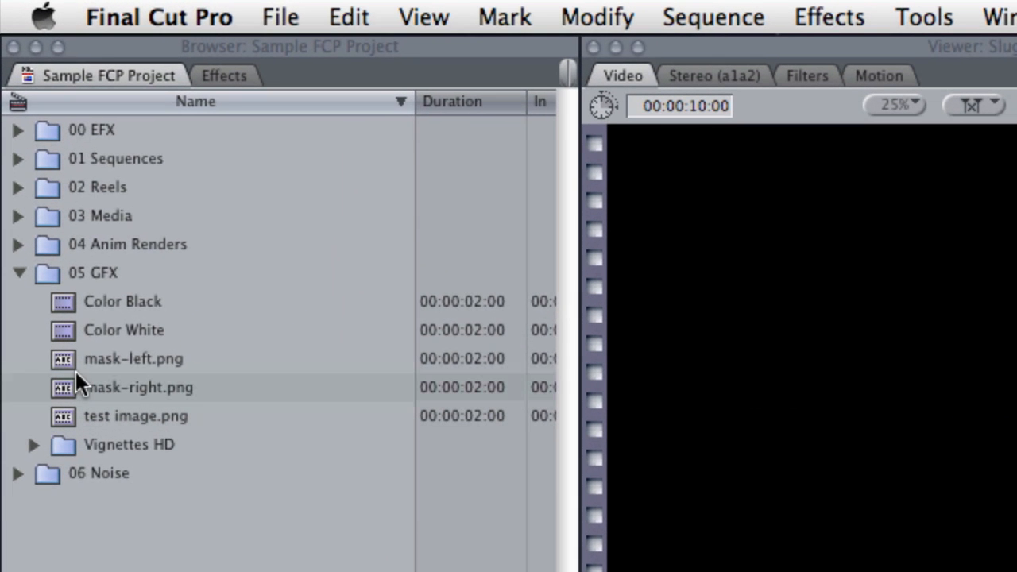
click(36, 203)
drag(64, 358, 208, 571)
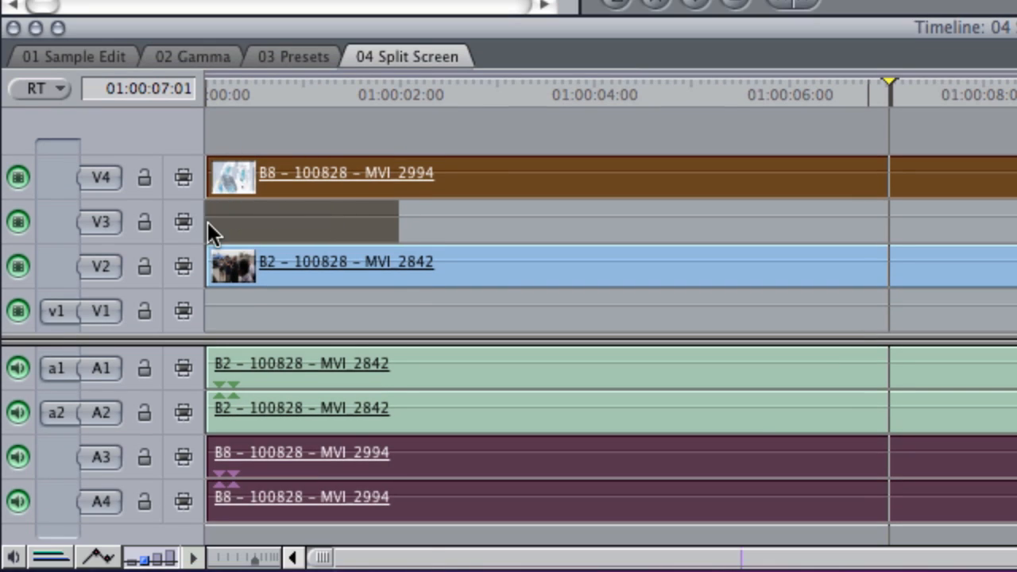
drag(207, 222, 208, 221)
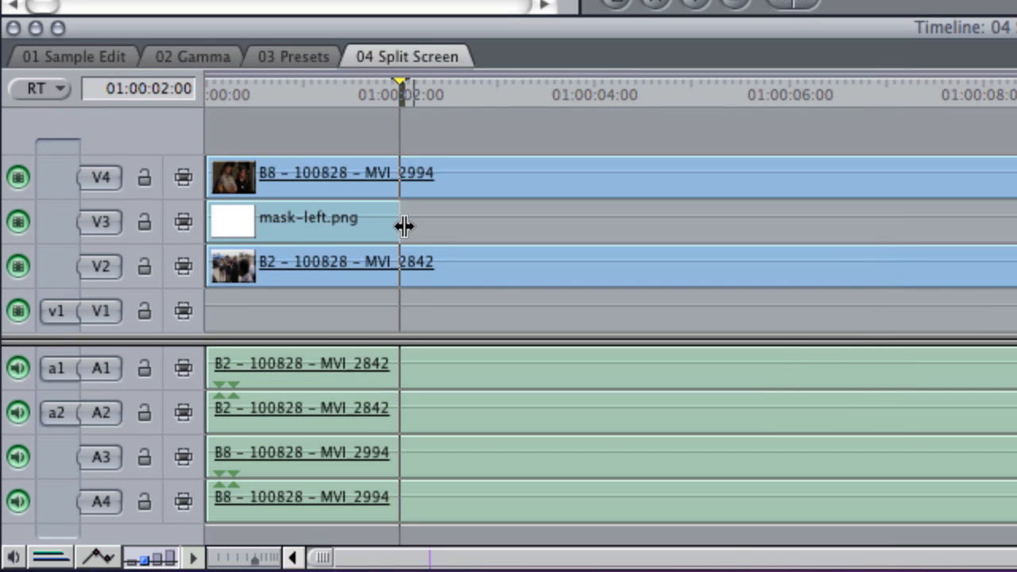
click(395, 227)
drag(397, 223, 1016, 214)
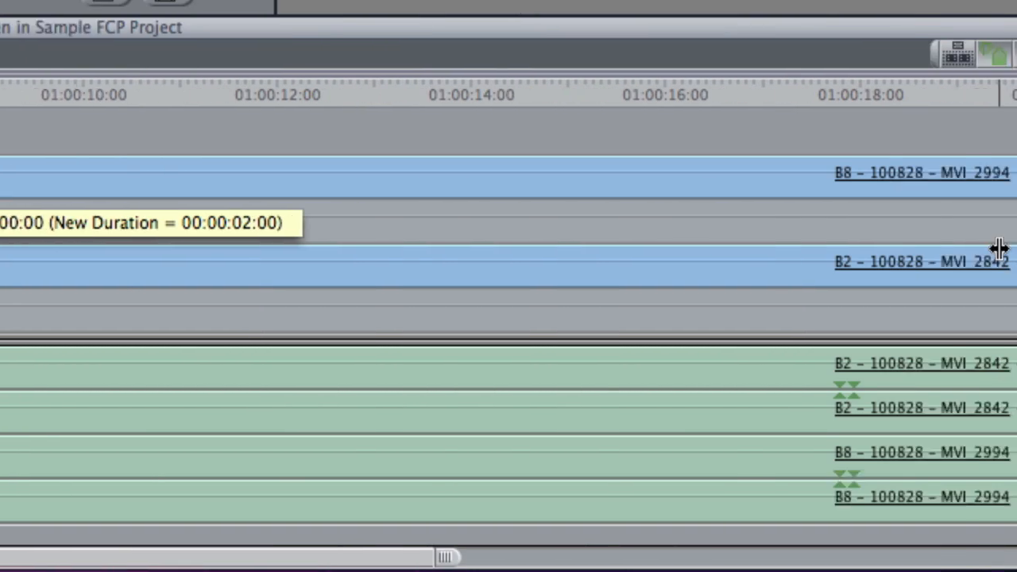
drag(918, 215, 915, 214)
- Park the playhead at about 01:00:16:03 and set the V4 clip's composite mode to Travel Matte - Alpha
click(568, 99)
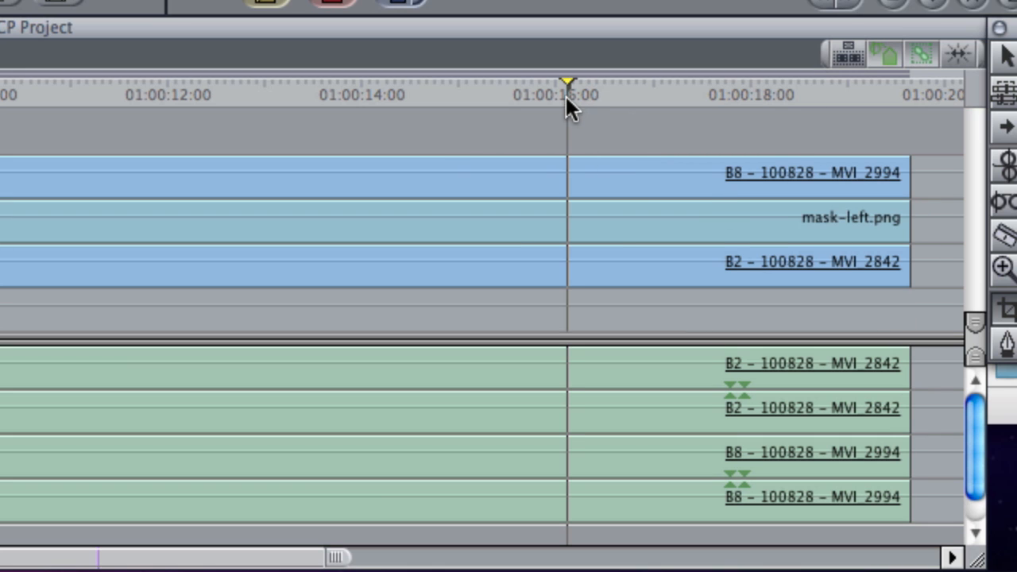
click(404, 177)
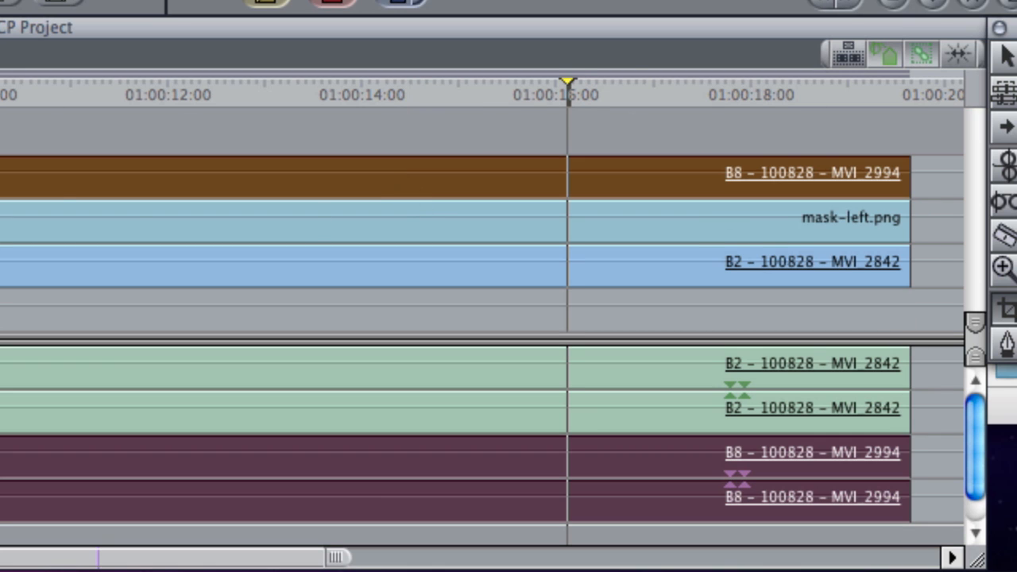
click(377, 132)
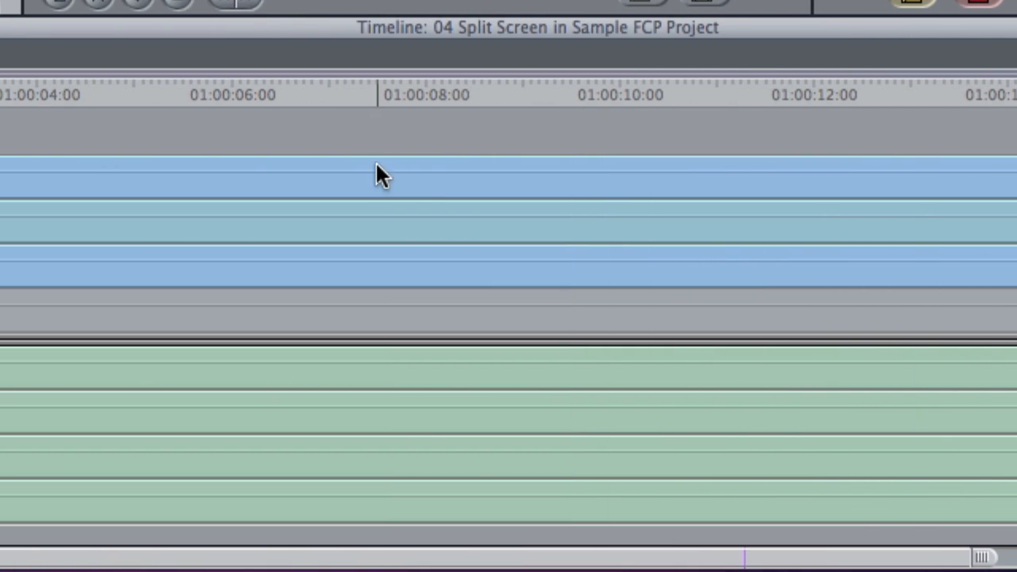
key(Left)
right_click(374, 176)
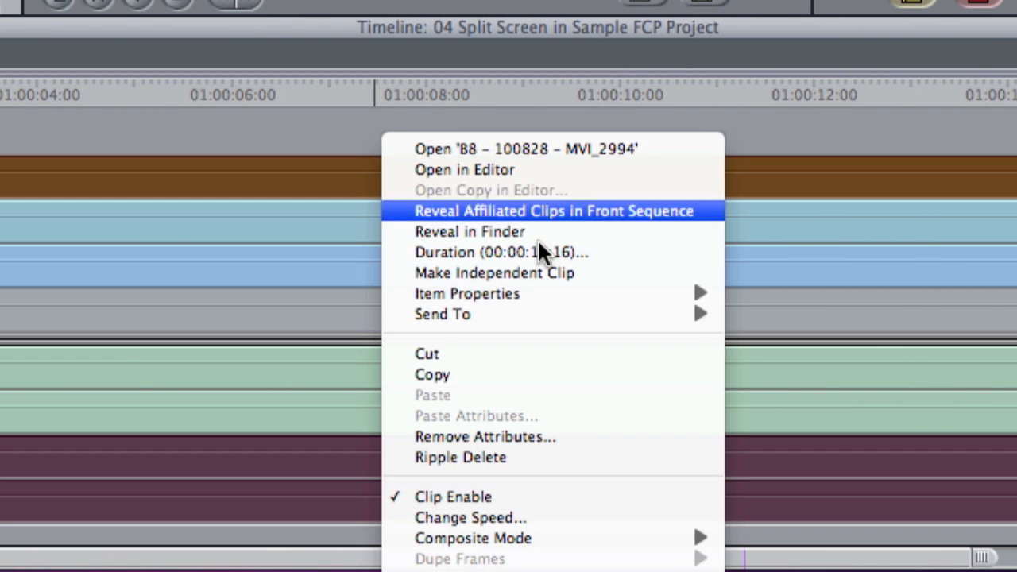
mouse_move(566, 545)
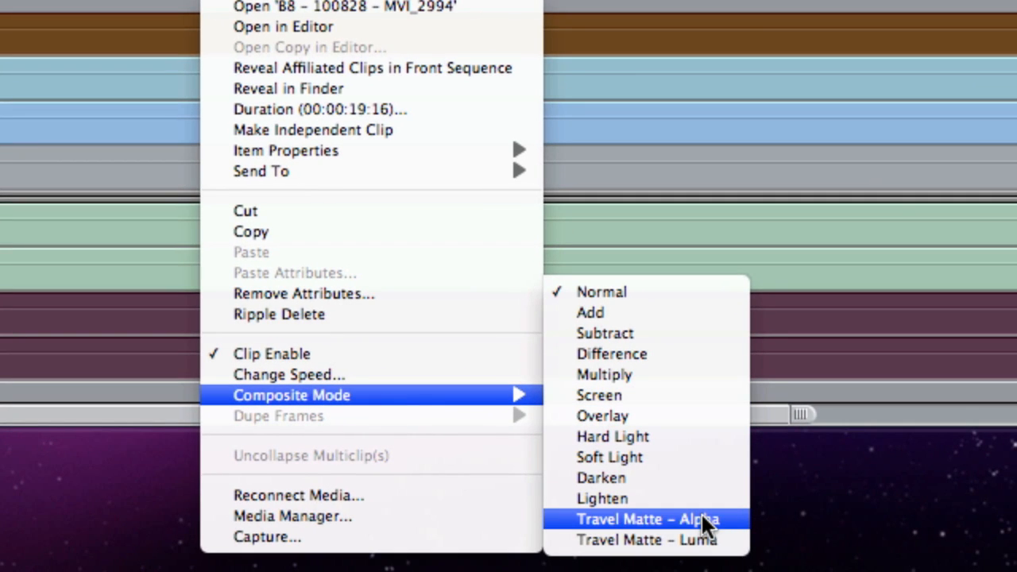
click(701, 517)
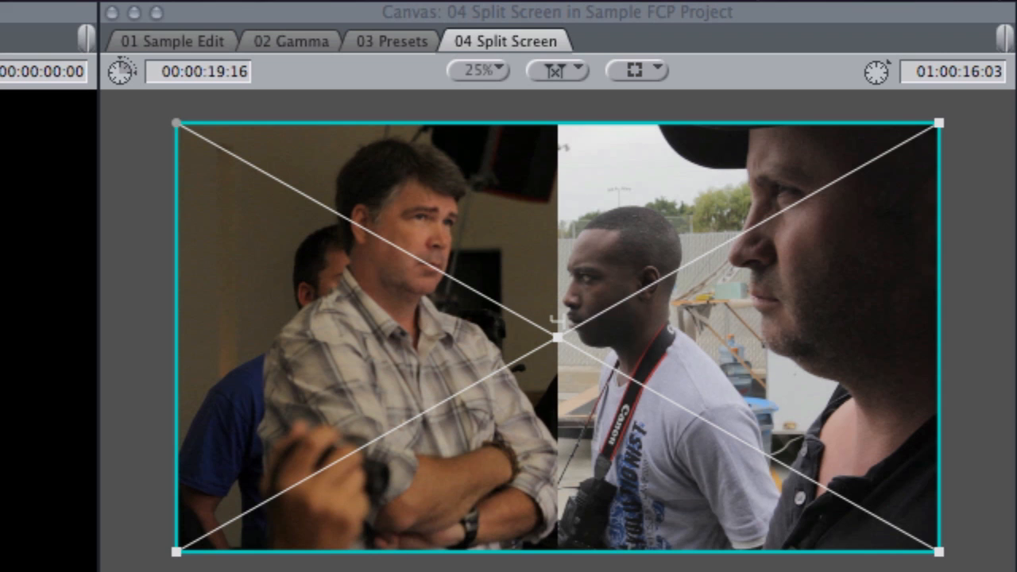
- Reposition the V4 clip further left and the V2 clip further right in the Canvas to frame their subjects, keeping both level
drag(555, 404, 505, 404)
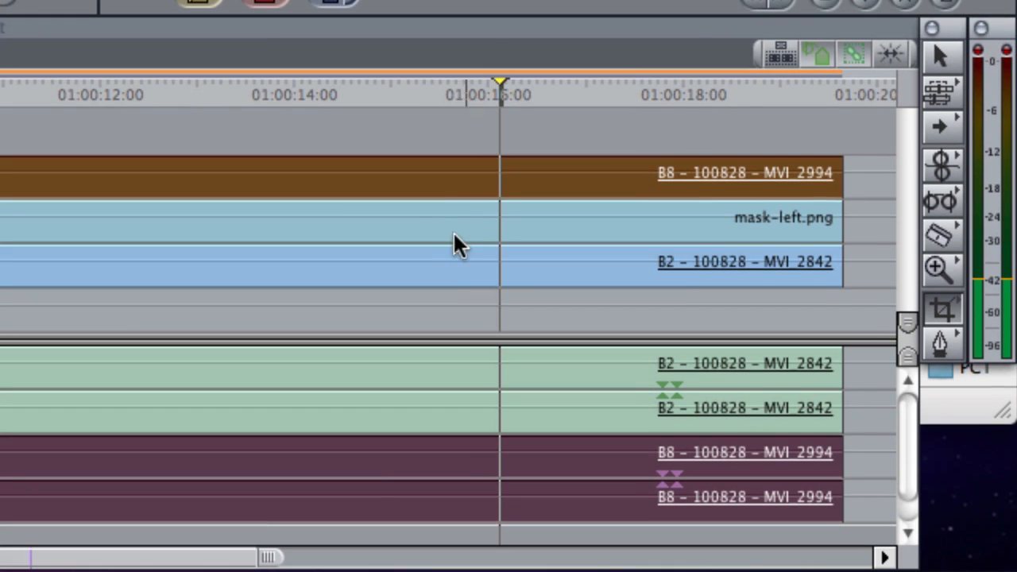
click(444, 276)
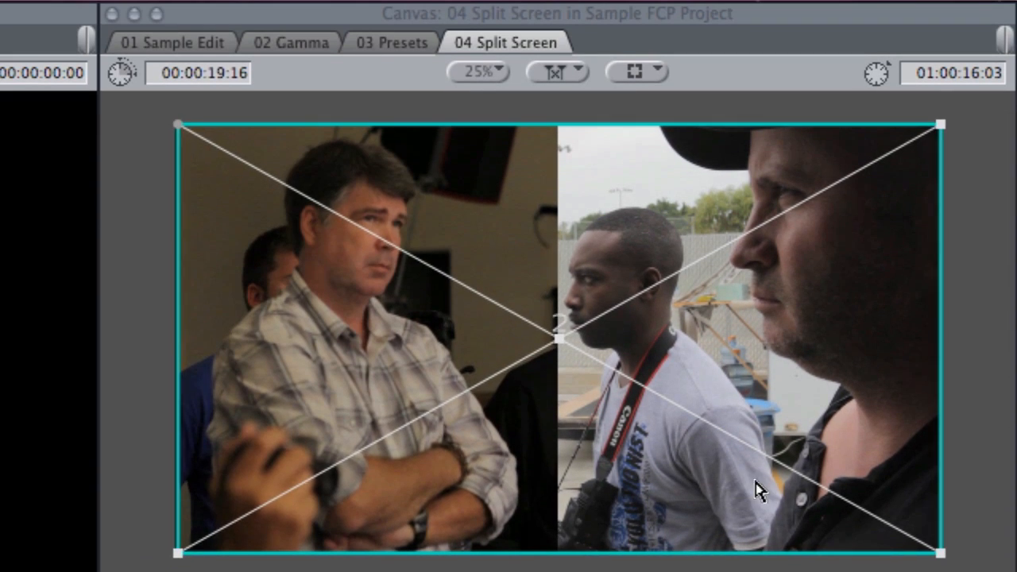
drag(756, 491, 819, 488)
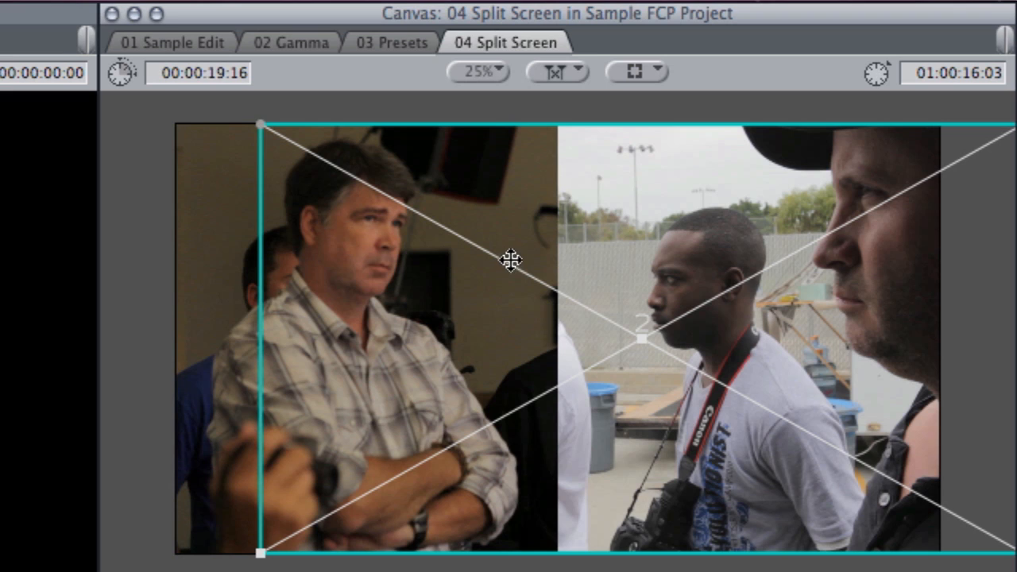
click(579, 570)
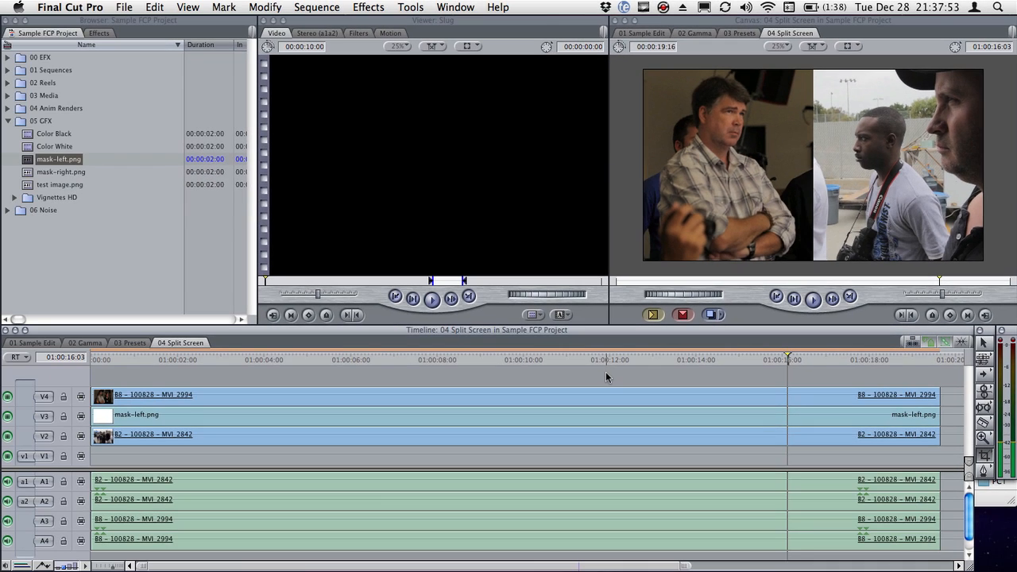
- Move both video clips and mask-left.png up one track together, without their audio, and deselect them
drag(606, 371, 638, 454)
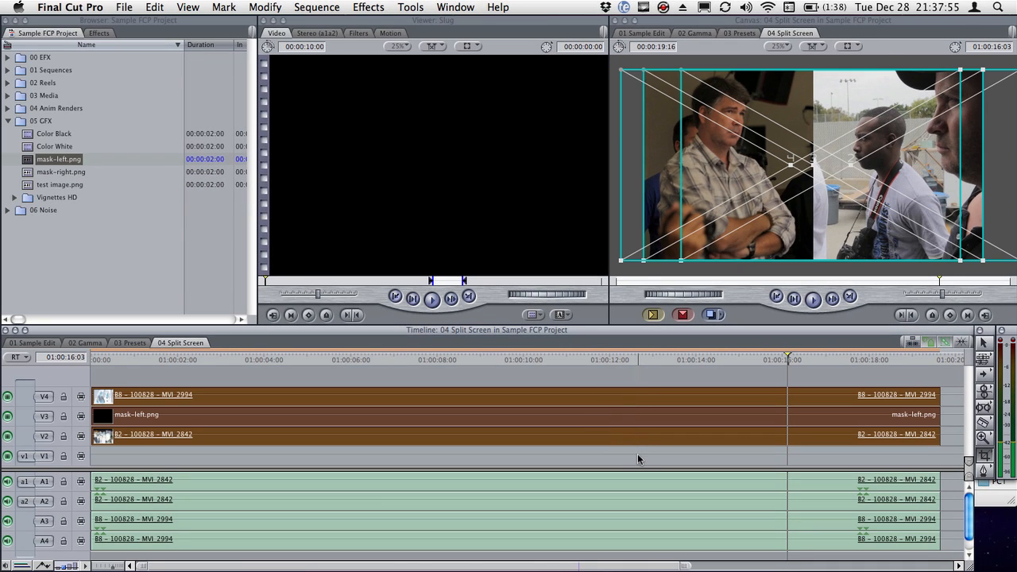
key(alt+Up)
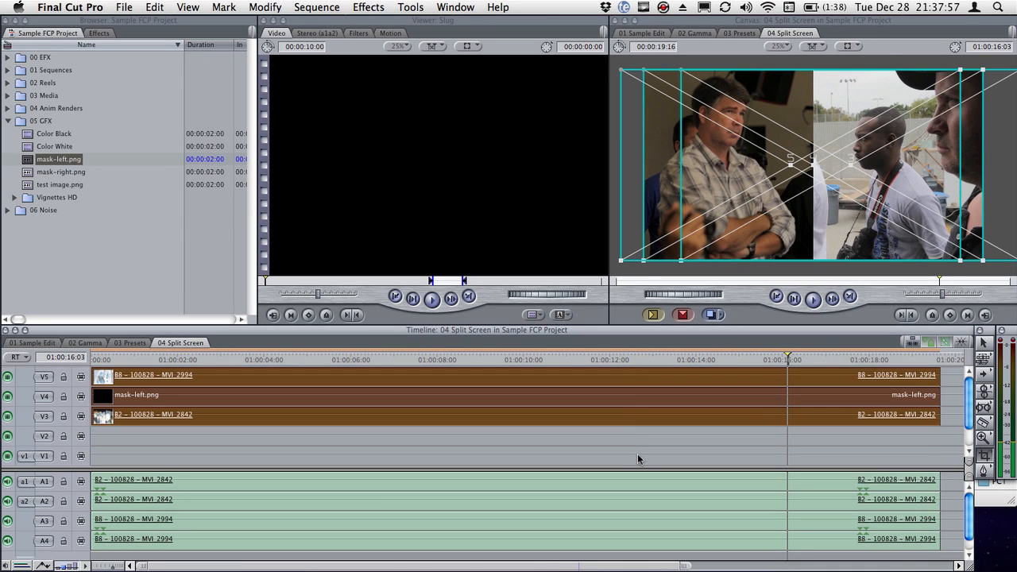
click(634, 456)
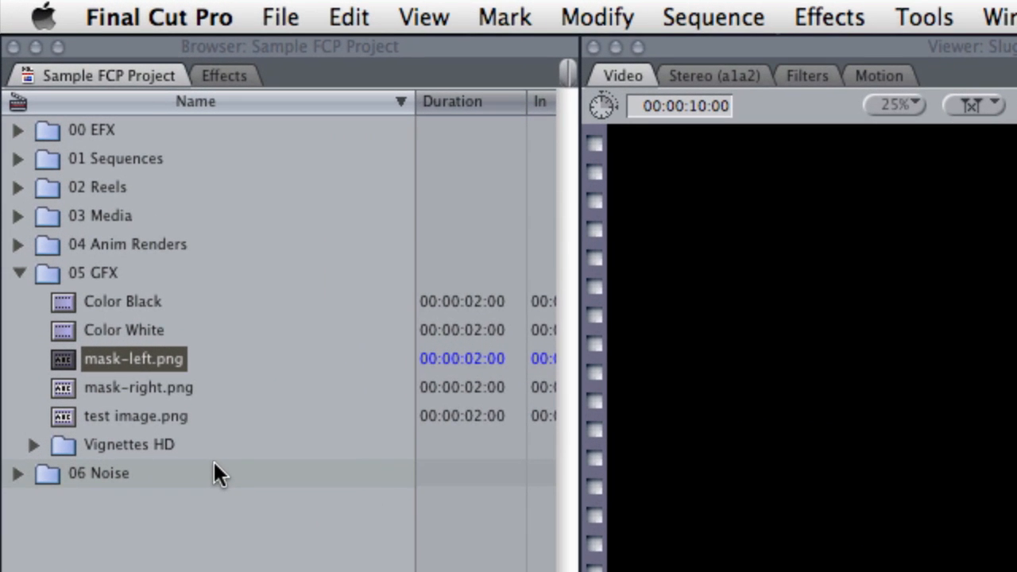
- Place mask-right.png at the start of V2 beneath the MVI_2842 clip and extend it to the end of the video clips
drag(91, 390, 230, 571)
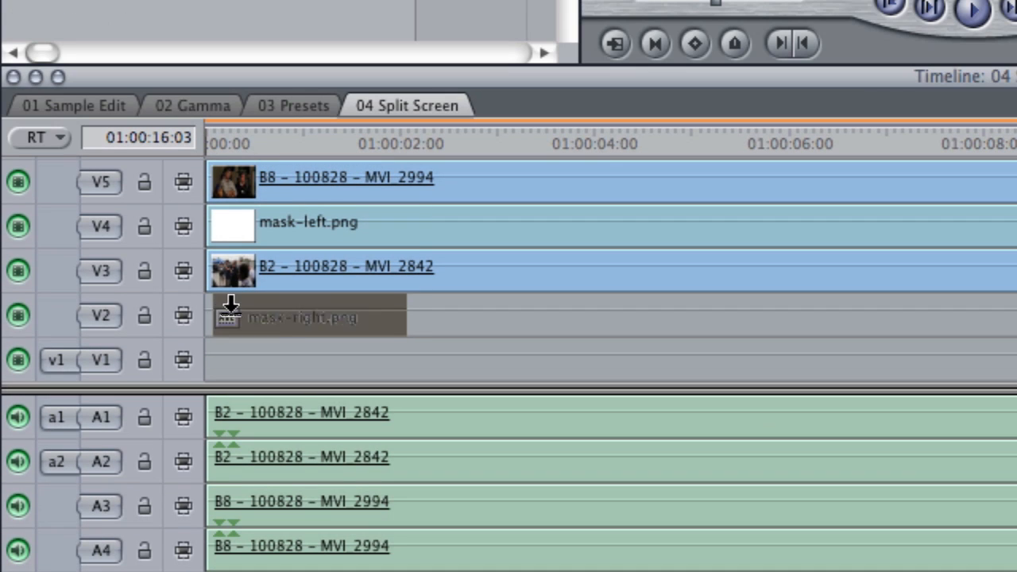
mouse_move(231, 306)
mouse_down()
mouse_move(213, 311)
mouse_move(217, 320)
mouse_up()
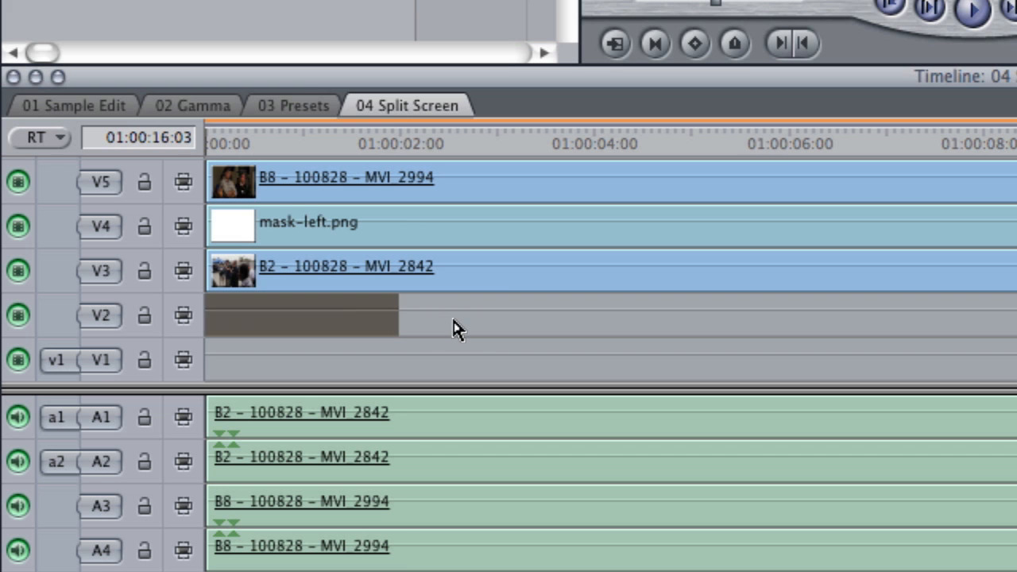
drag(399, 315, 1016, 333)
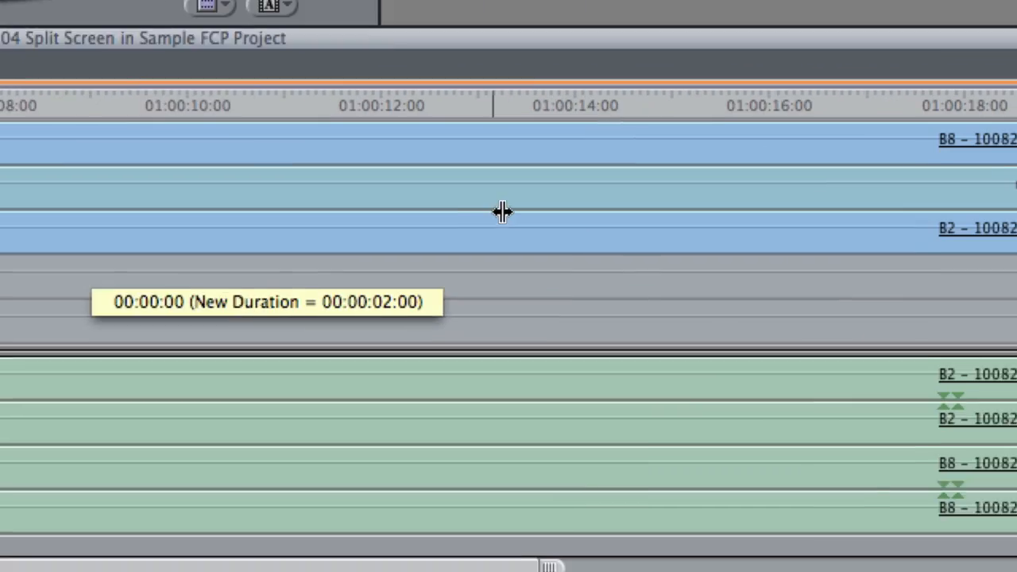
drag(667, 284, 848, 294)
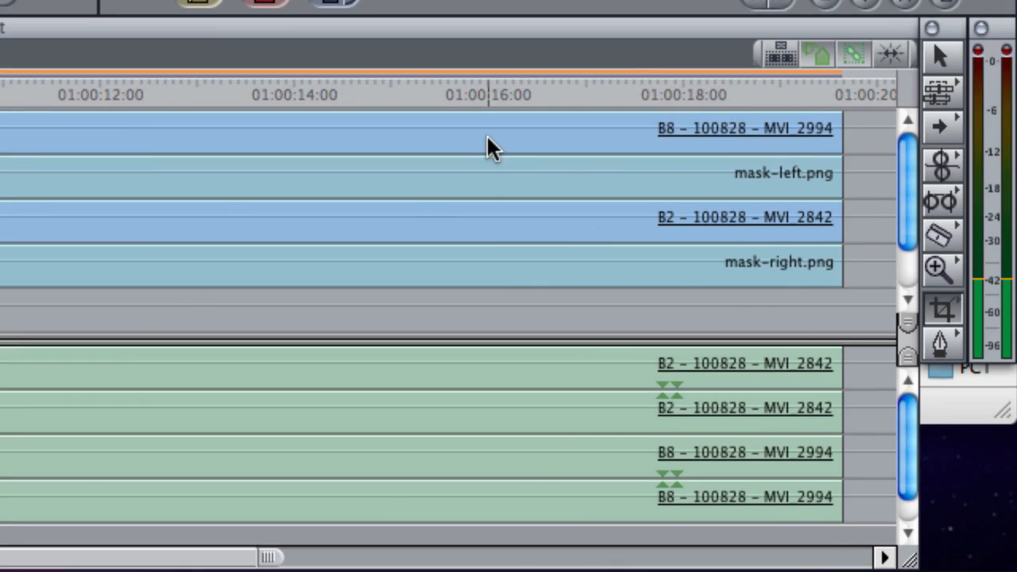
- Set the V3 clip's composite mode to Travel Matte - Alpha and view the composite at 01:00:09:22
click(415, 84)
click(392, 219)
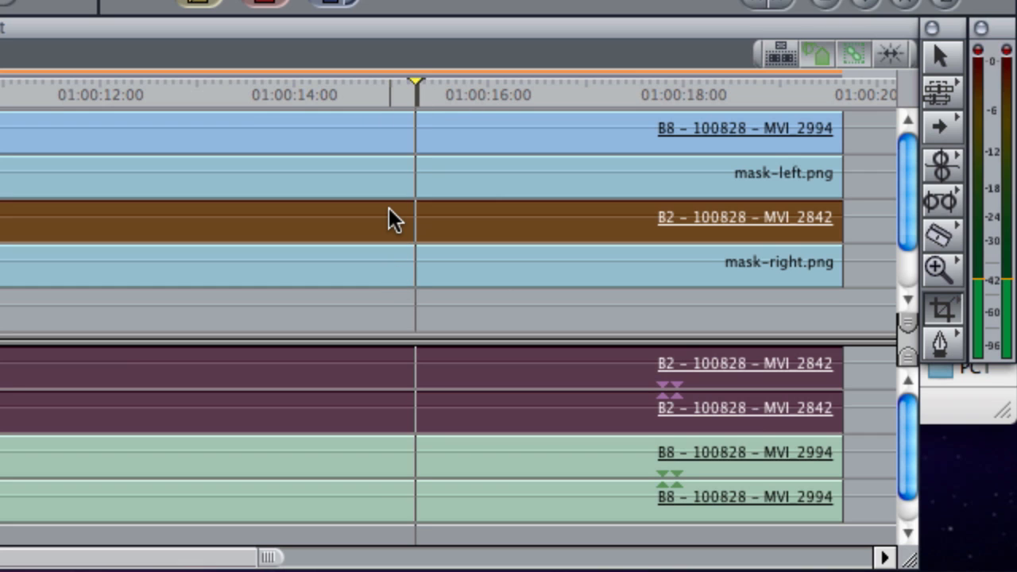
ctrl+click(392, 219)
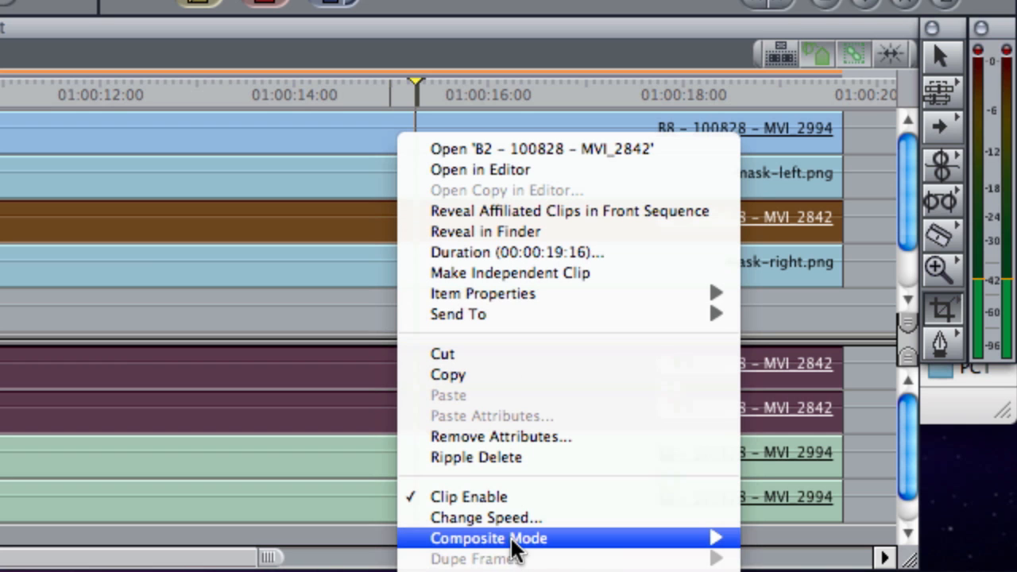
mouse_move(515, 543)
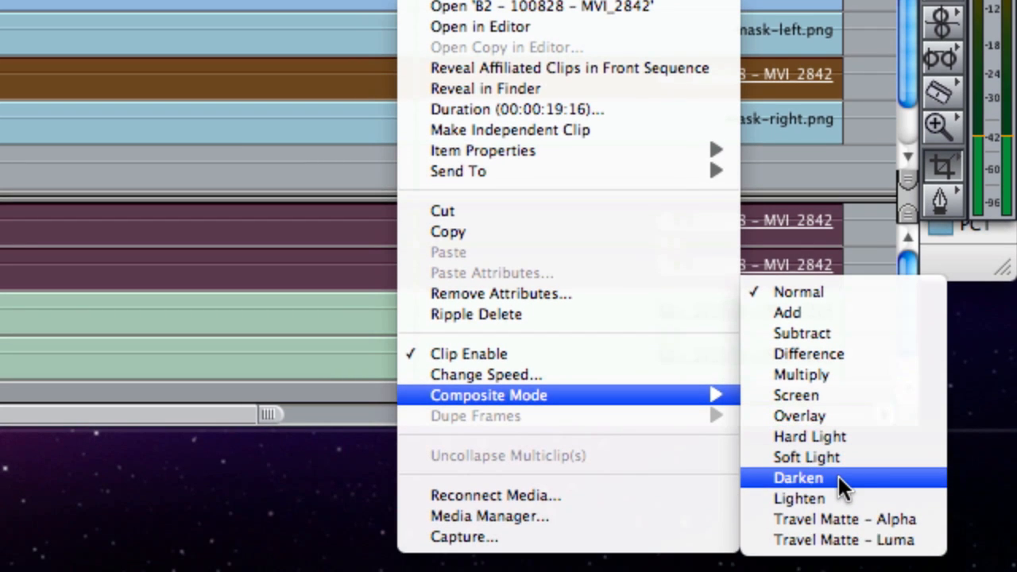
click(894, 519)
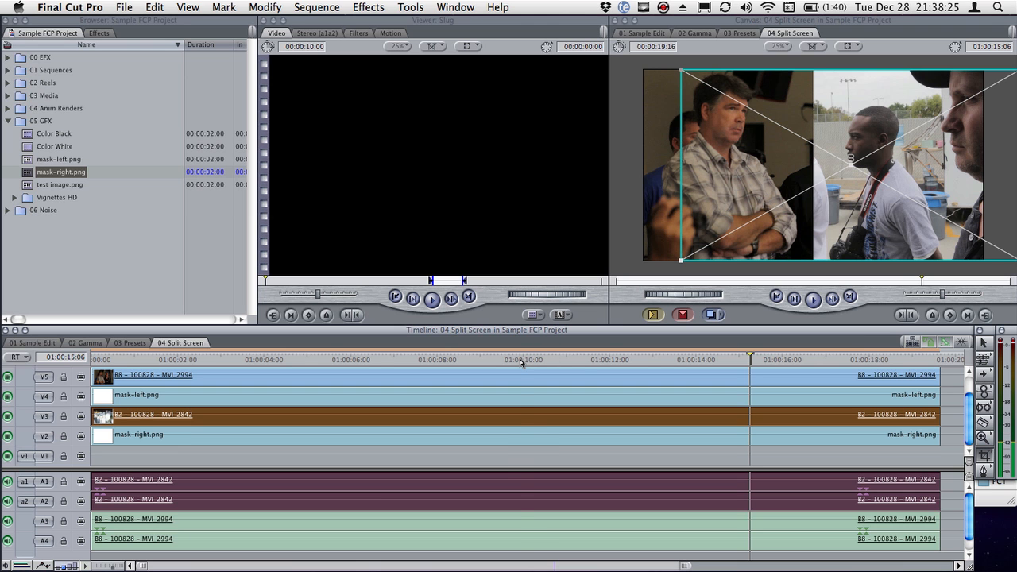
click(520, 362)
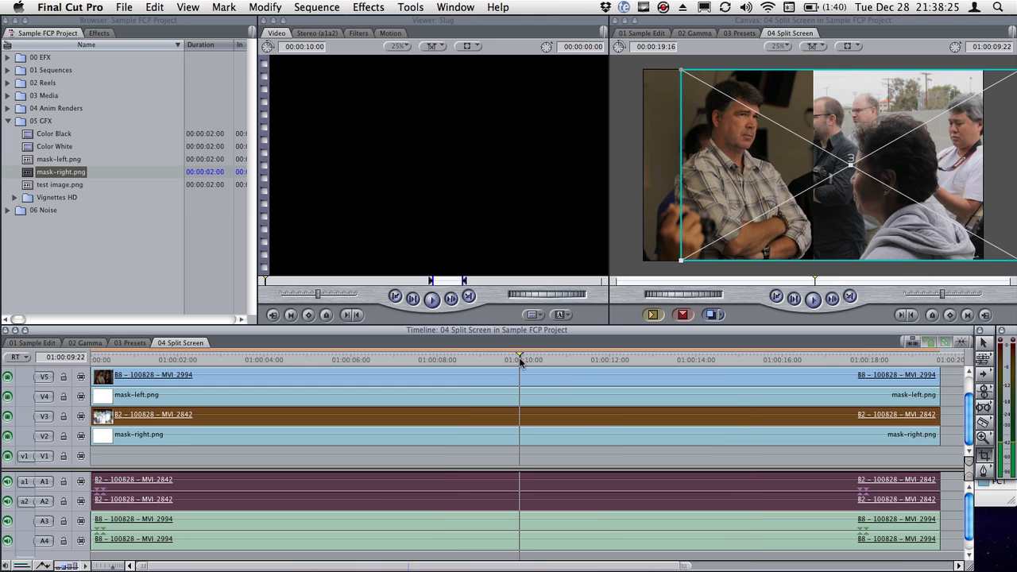
- Place Color Black at the start of V1, extend it to the end of the sequence, and view the composite at 01:00:09:06
click(302, 451)
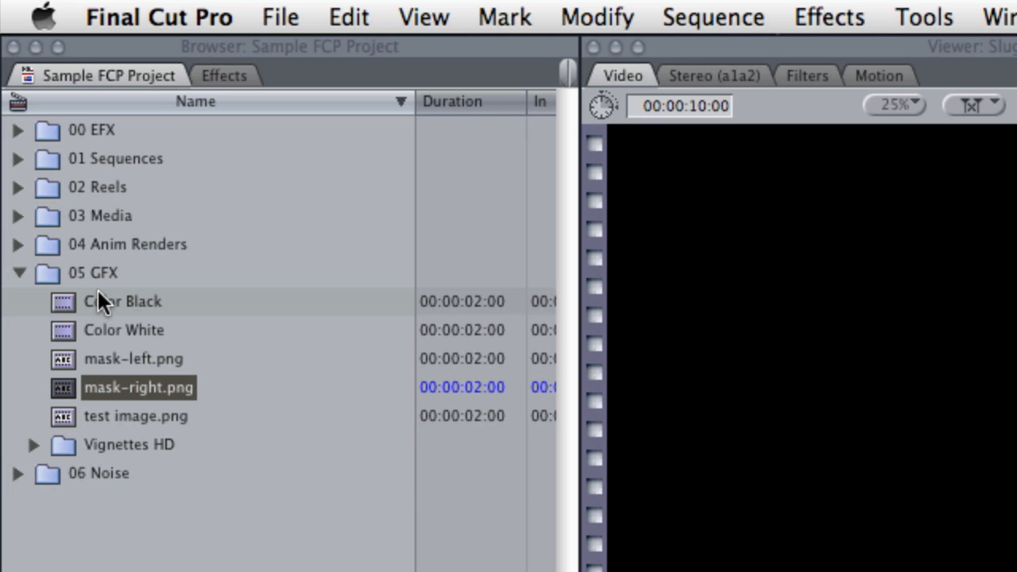
click(63, 308)
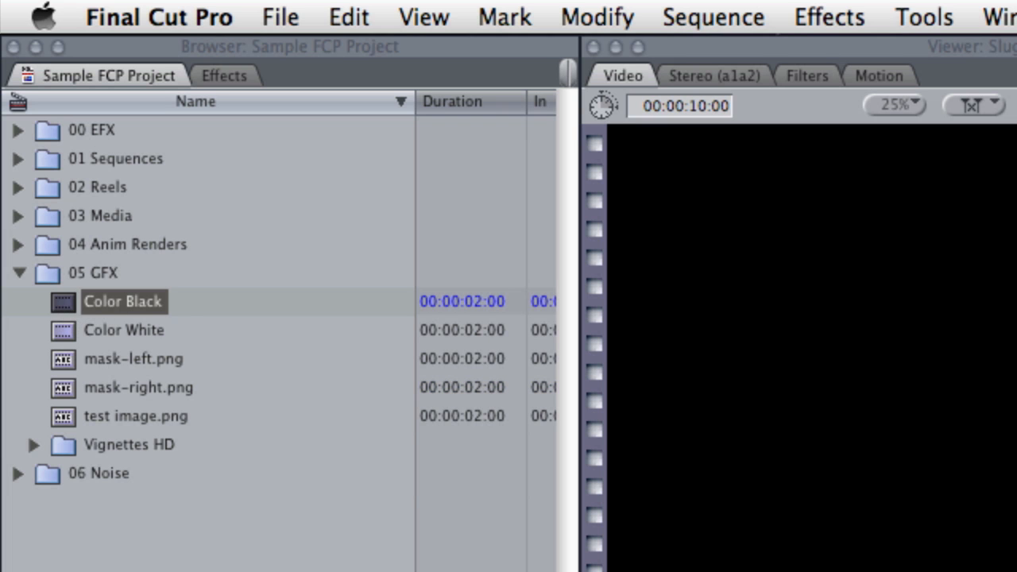
drag(63, 308, 208, 345)
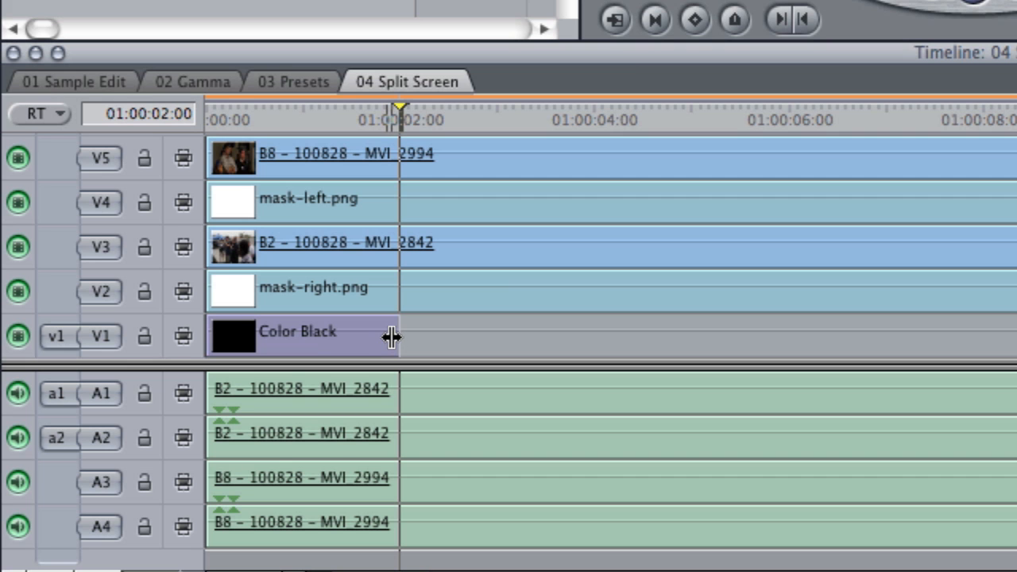
key(End)
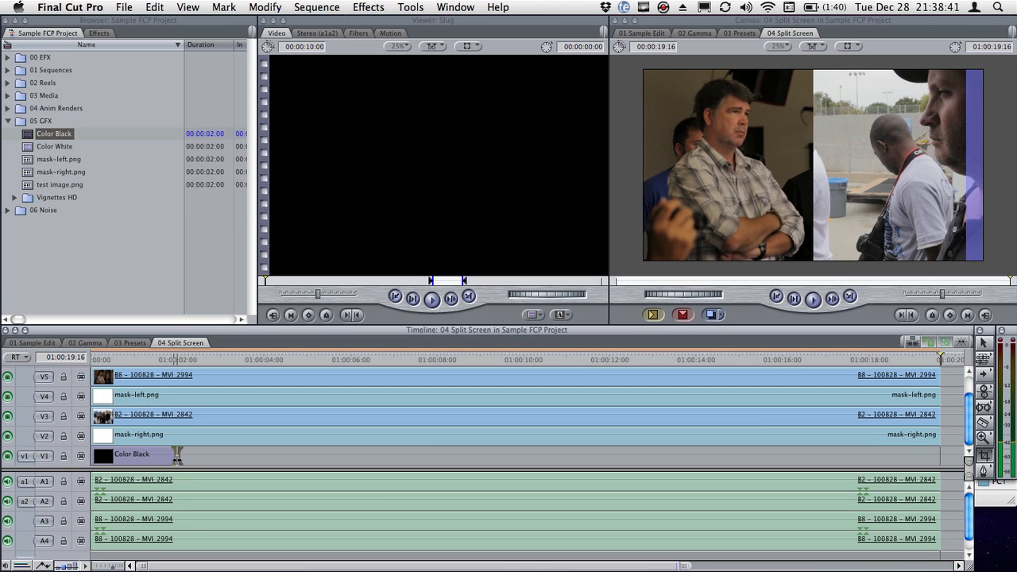
key(e)
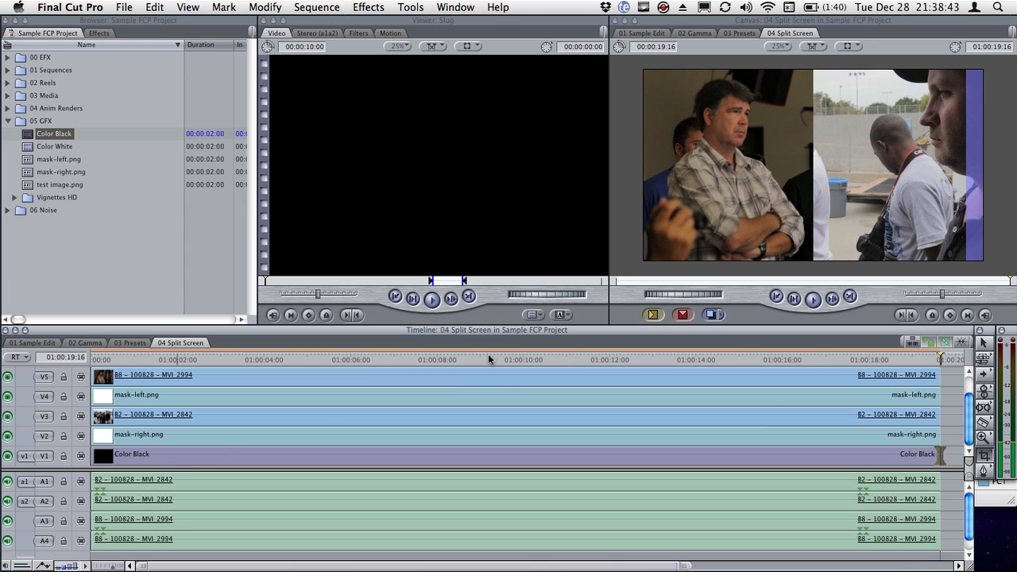
click(490, 360)
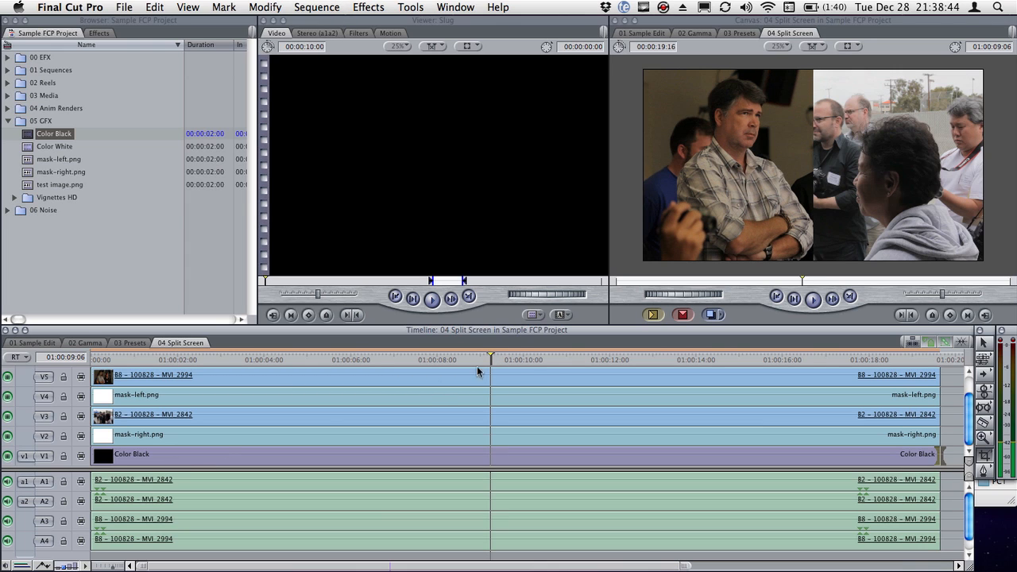
- Try scale values of 80 and 990 on the V4 mask-left.png clip, and set its scale to 90
click(420, 394)
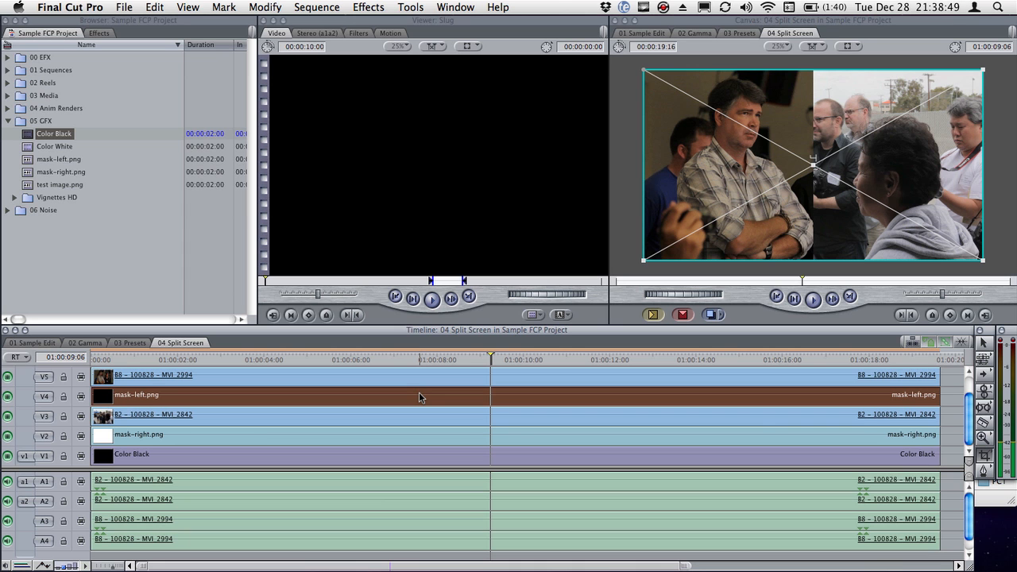
double_click(419, 392)
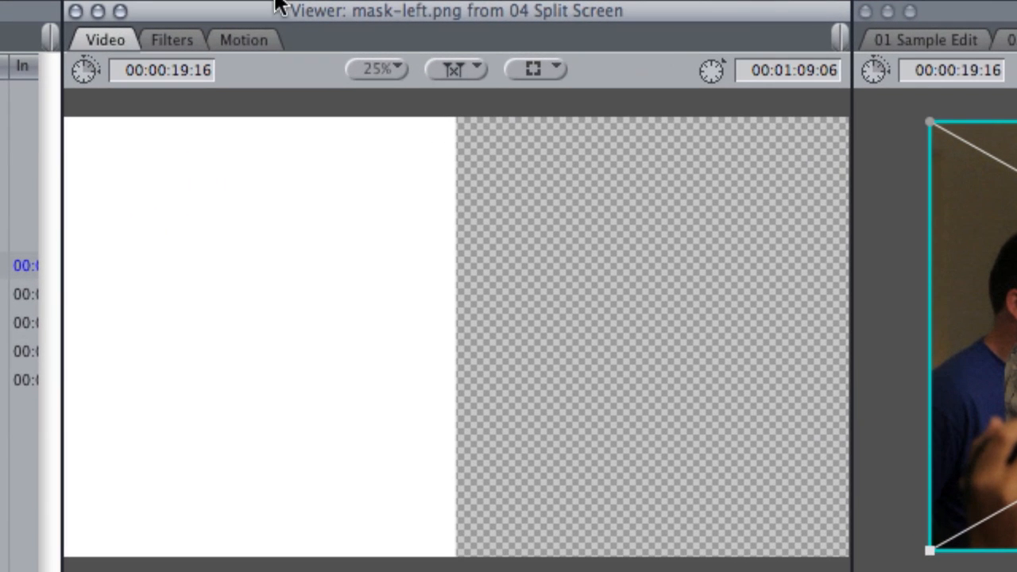
click(251, 38)
click(419, 140)
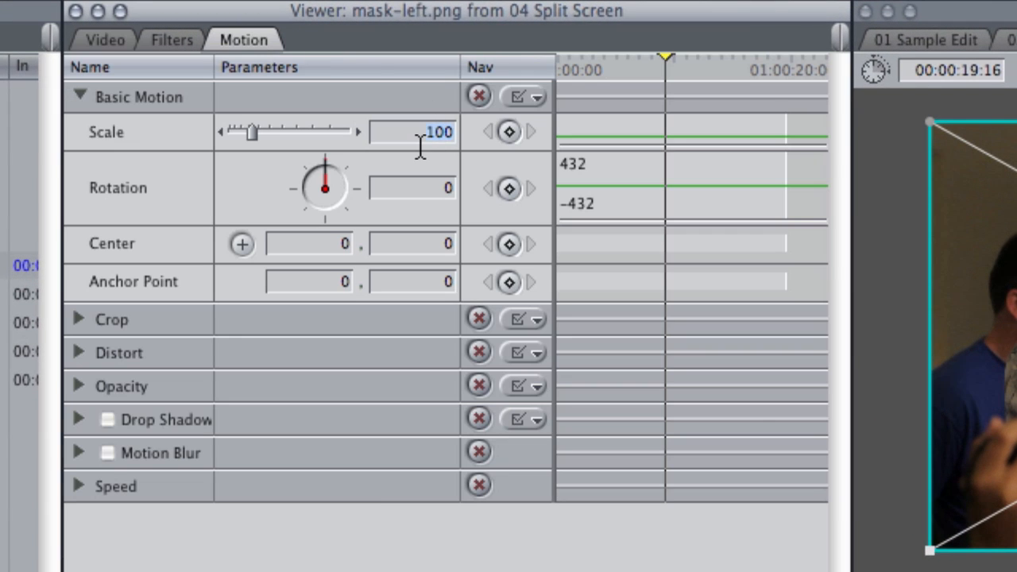
text(80)
key(Return)
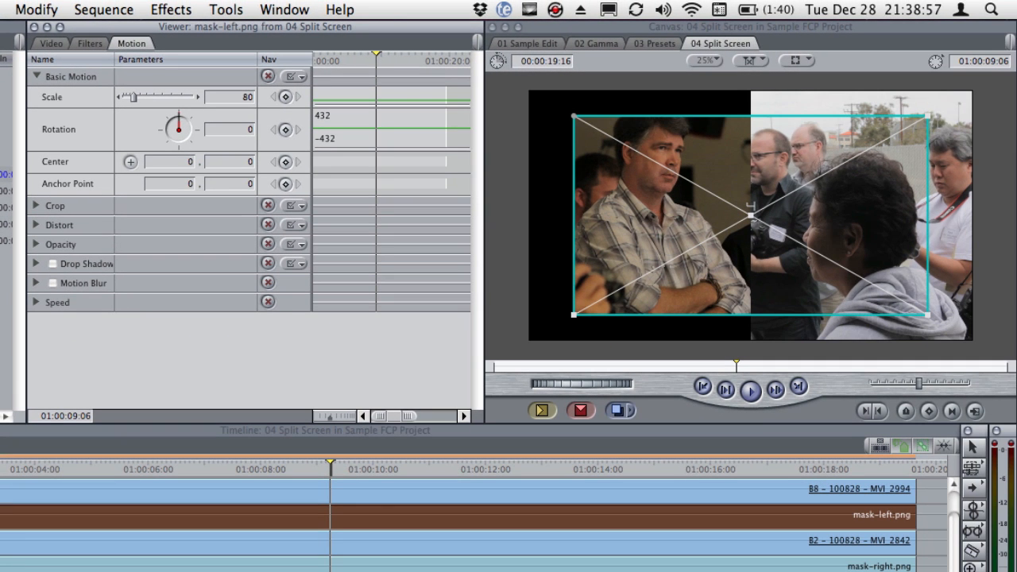
text(990)
key(Return)
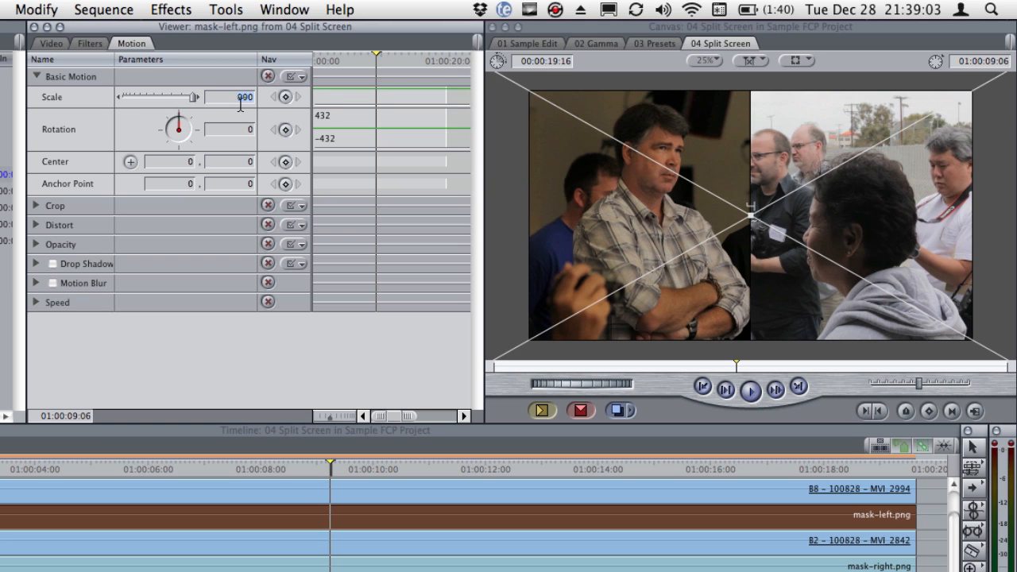
text(90)
key(Return)
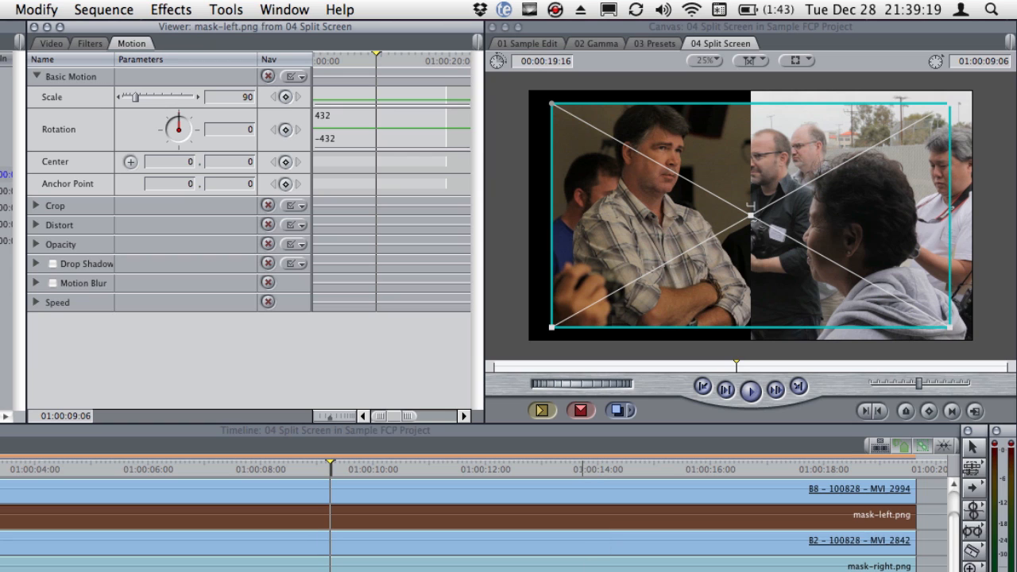
- Set the scale of the V2 mask-right.png clip to 90 and deselect it
click(577, 570)
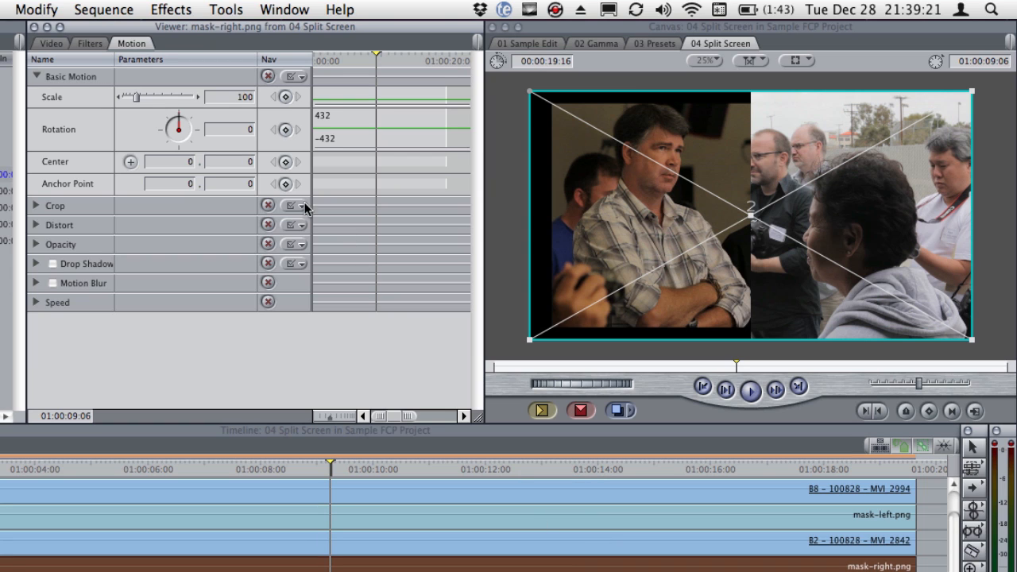
click(223, 98)
text(90)
key(Return)
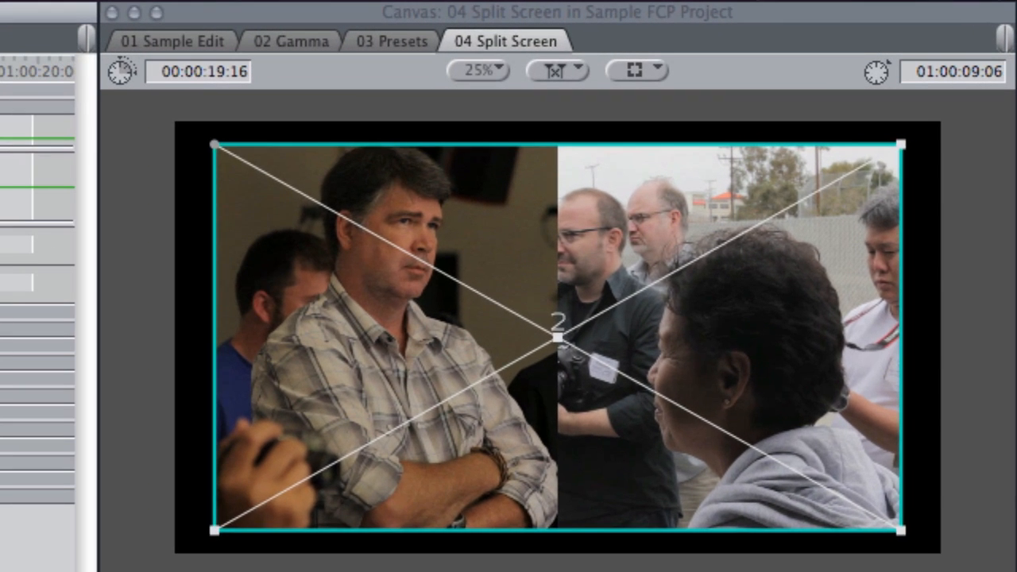
click(699, 569)
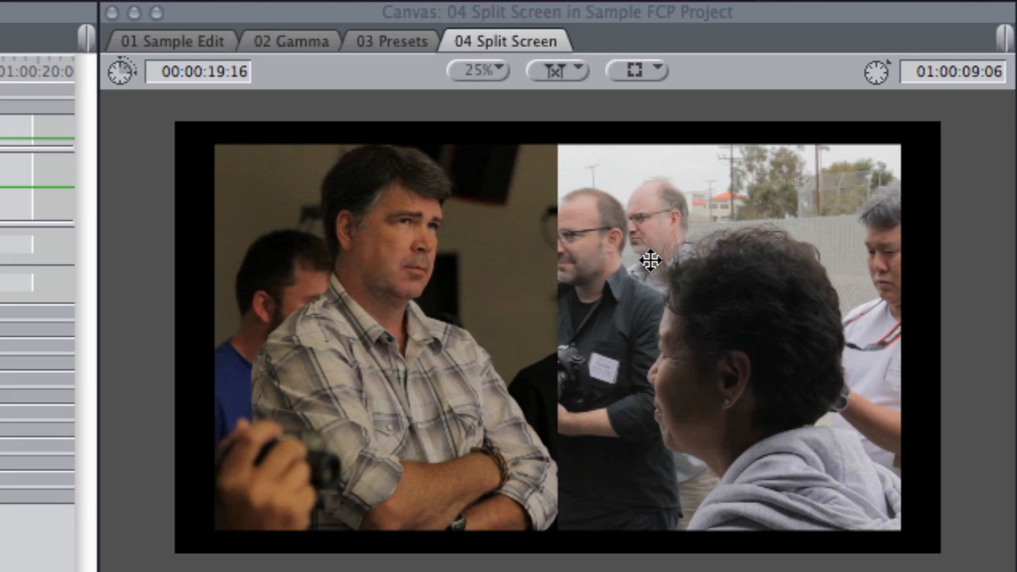
- Reframe the video clips inside their masks by moving the V5 clip slightly down and the V3 clip to the right, and deselect them
key(w)
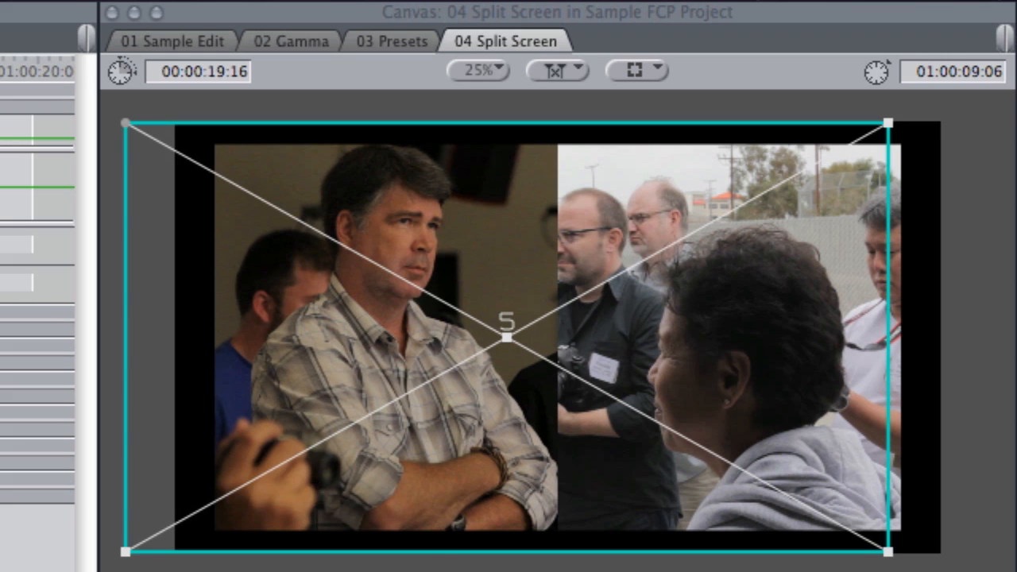
drag(455, 427, 454, 405)
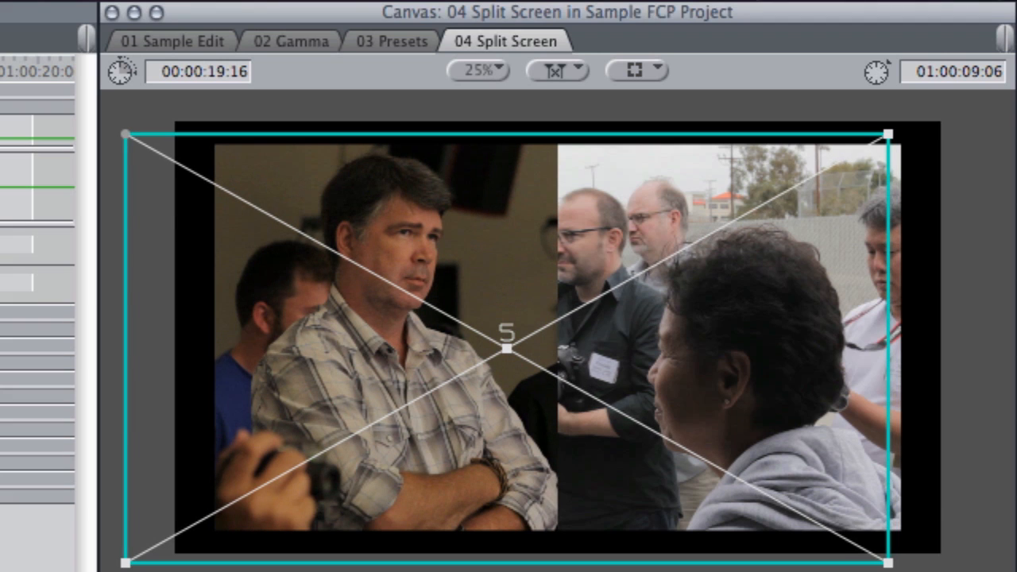
click(647, 325)
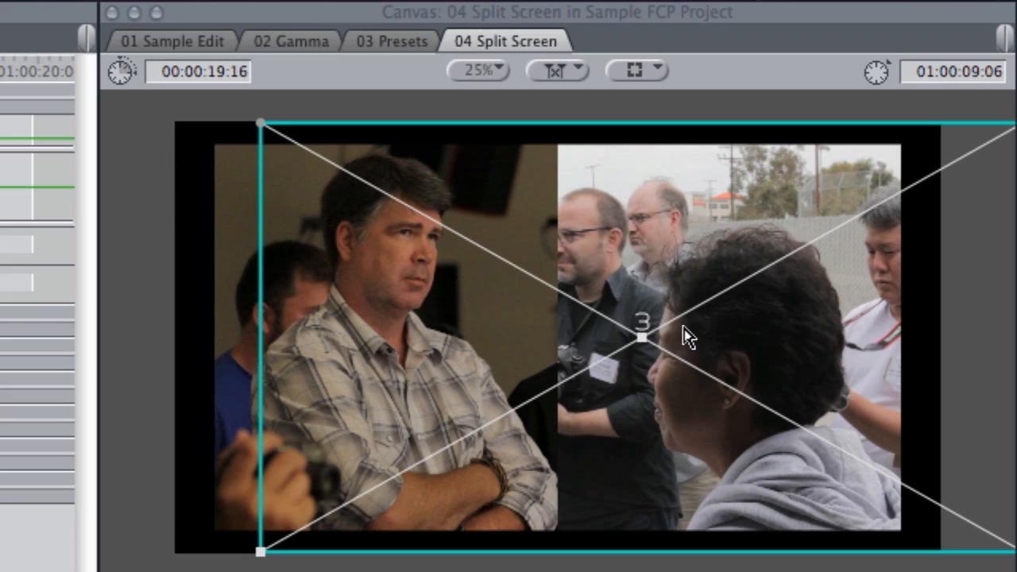
drag(709, 326, 749, 321)
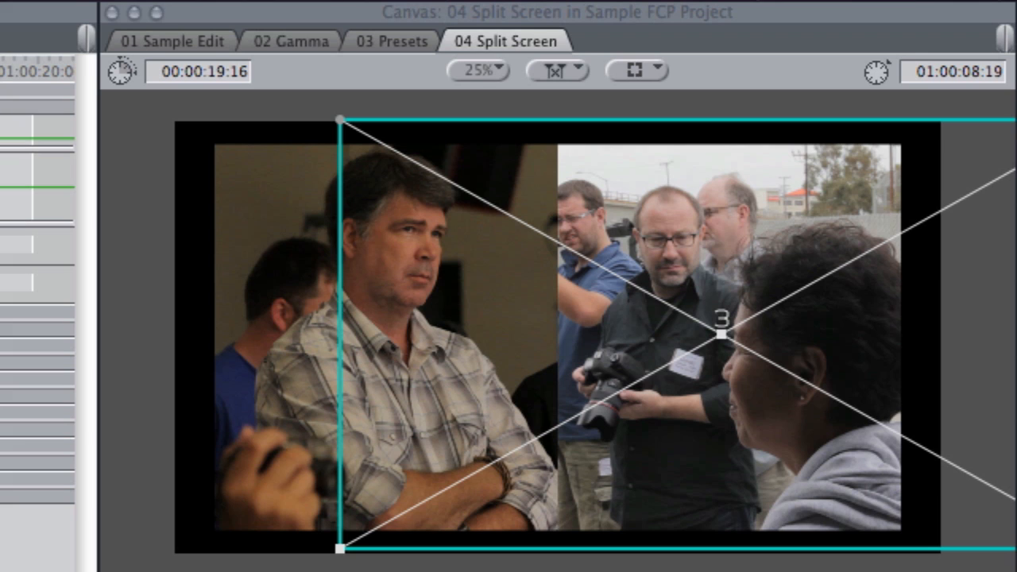
key(super+shift+a)
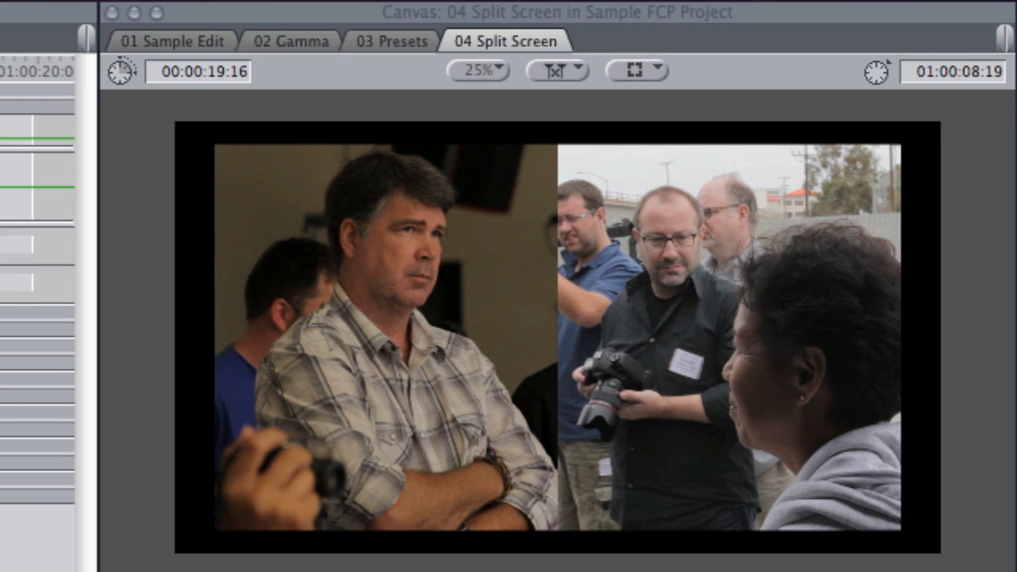
- Nudge mask-right.png slightly right and mask-left.png slightly left to open a thin black gap between the two images, and deselect them
click(657, 439)
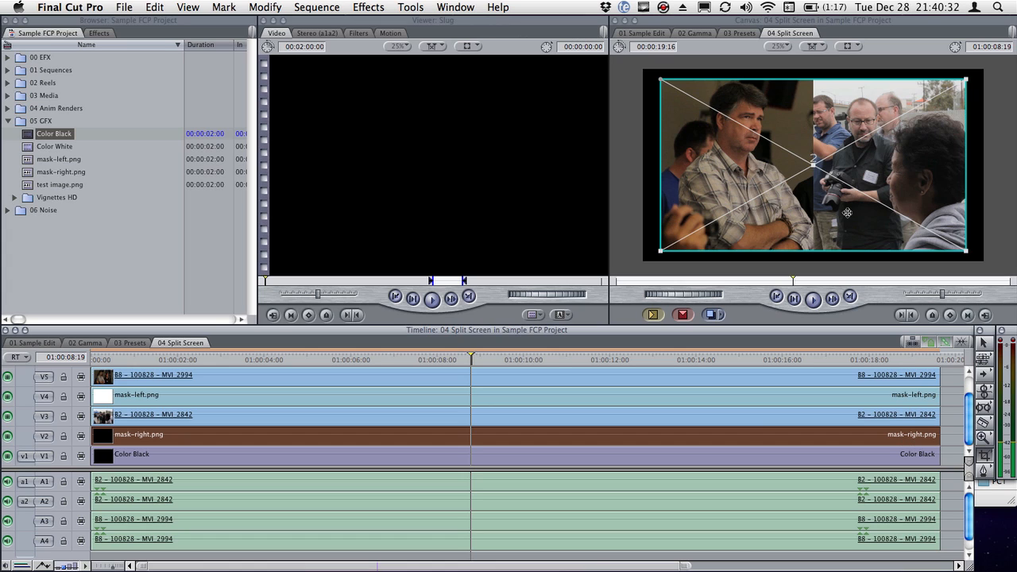
click(847, 212)
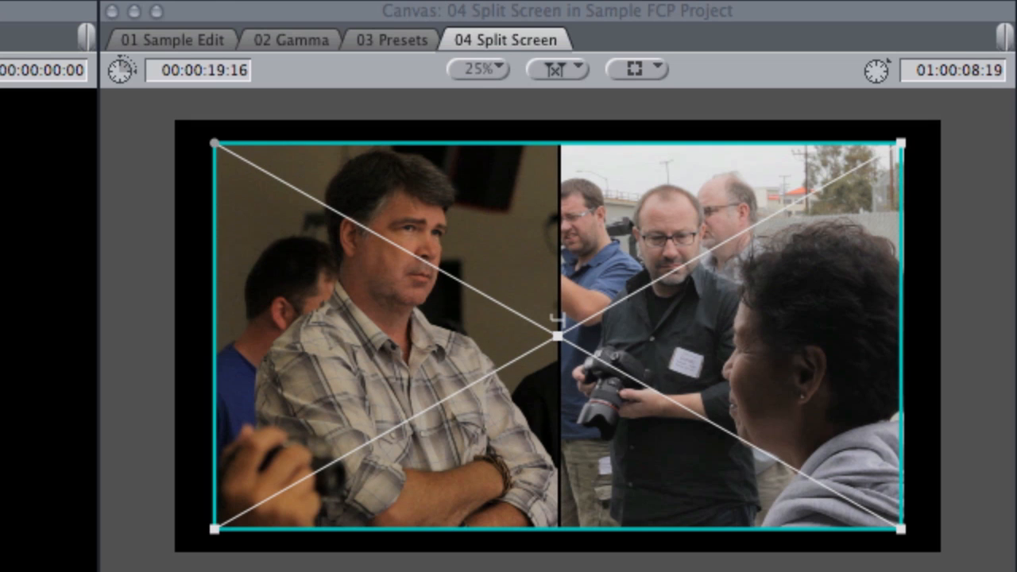
click(403, 350)
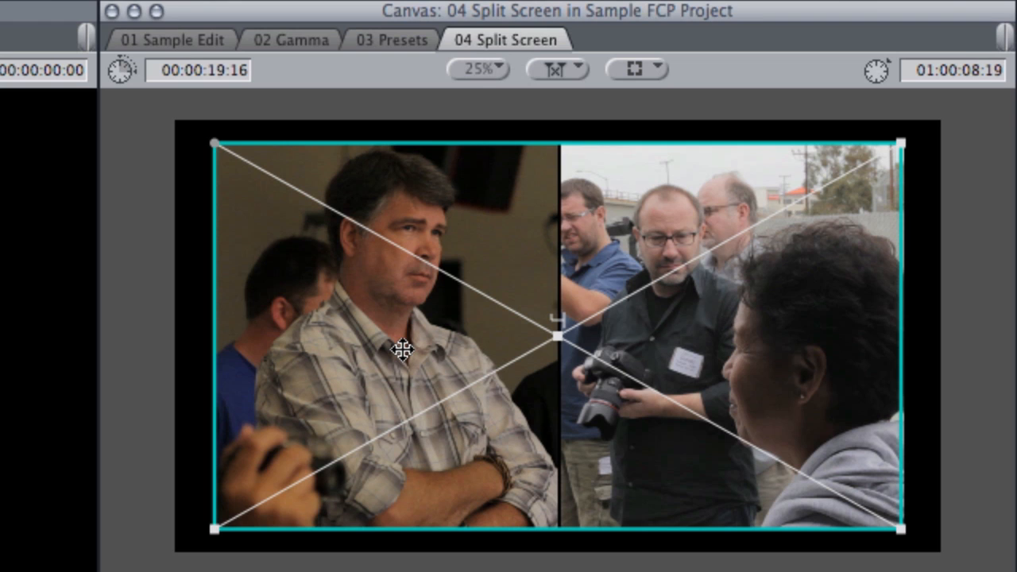
key(alt+Left)
key(alt+Left)
key(alt+Left)
key(alt+Left)
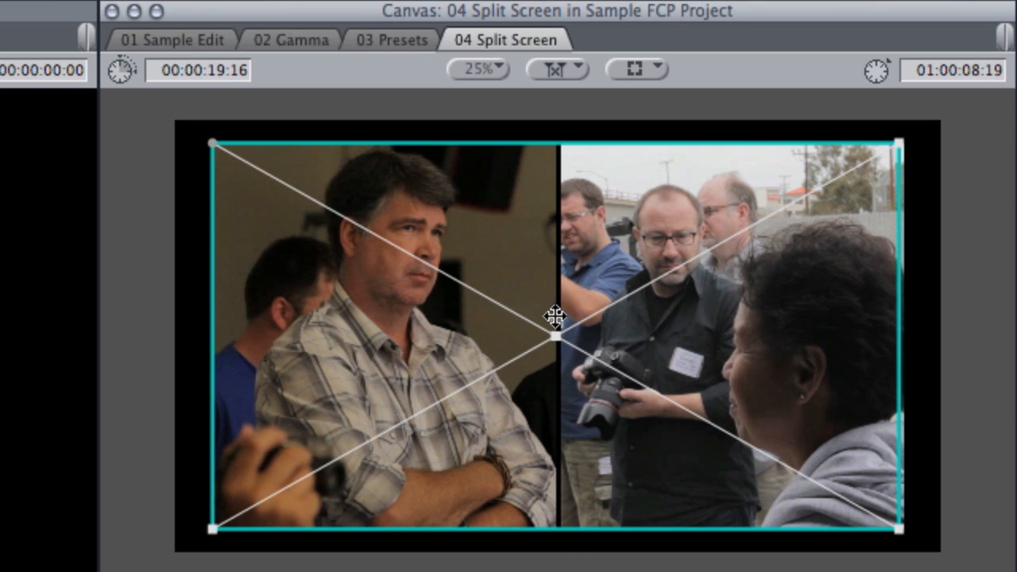
click(479, 568)
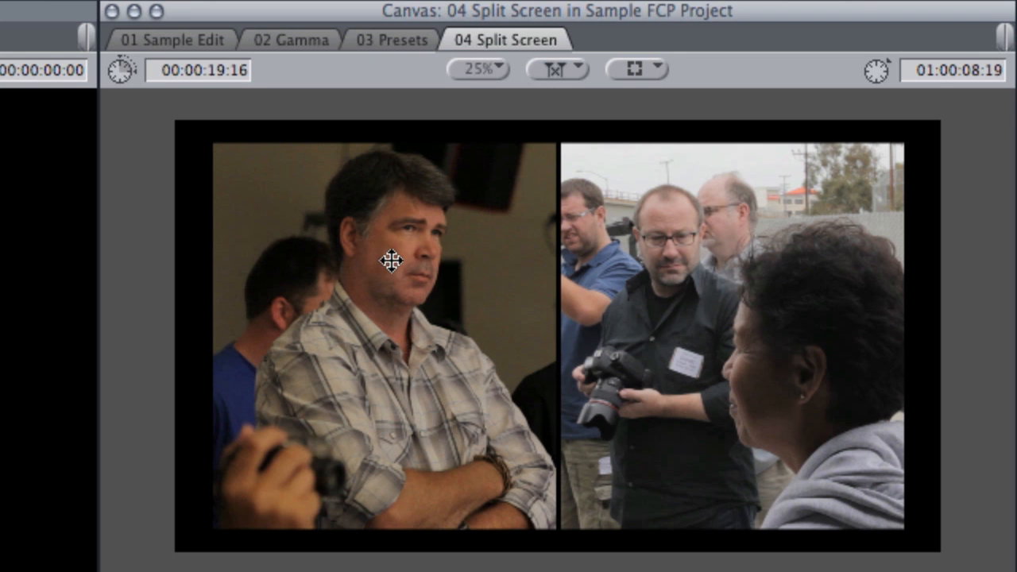
- Try moving the V5 clip down and to the right behind its mask, undo the move, and deselect the clip
drag(392, 263, 604, 315)
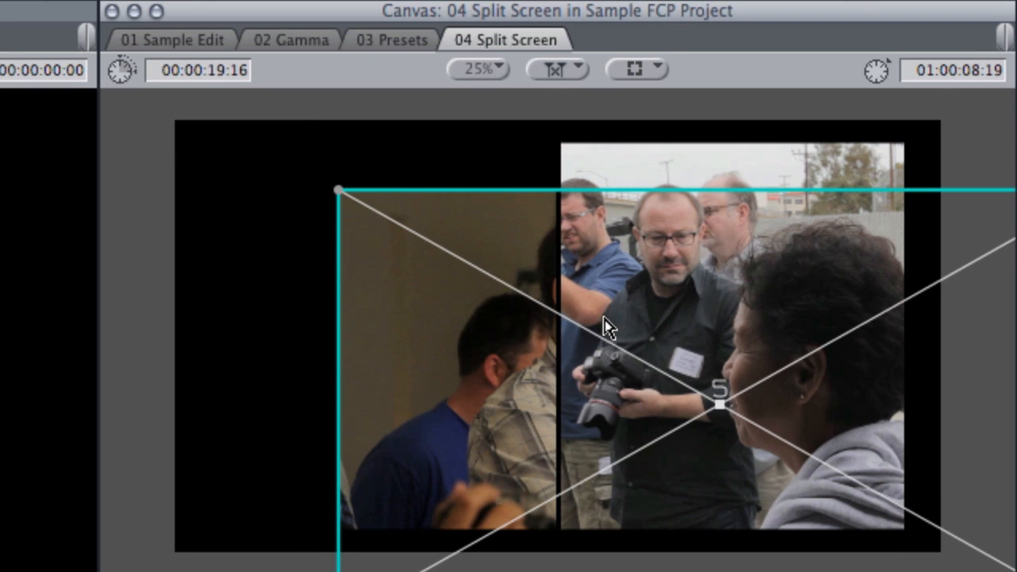
key(super+z)
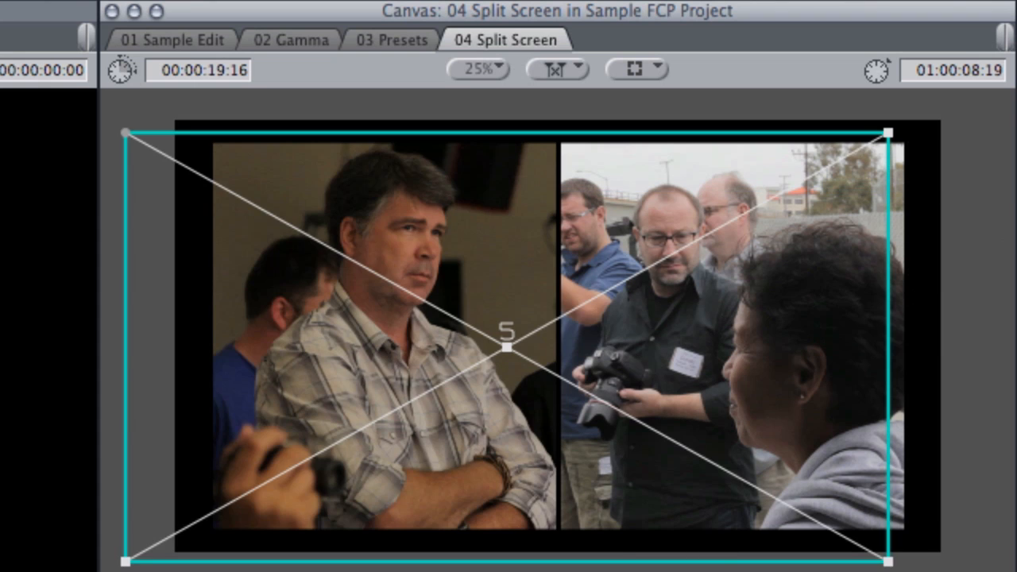
key(super+shift+a)
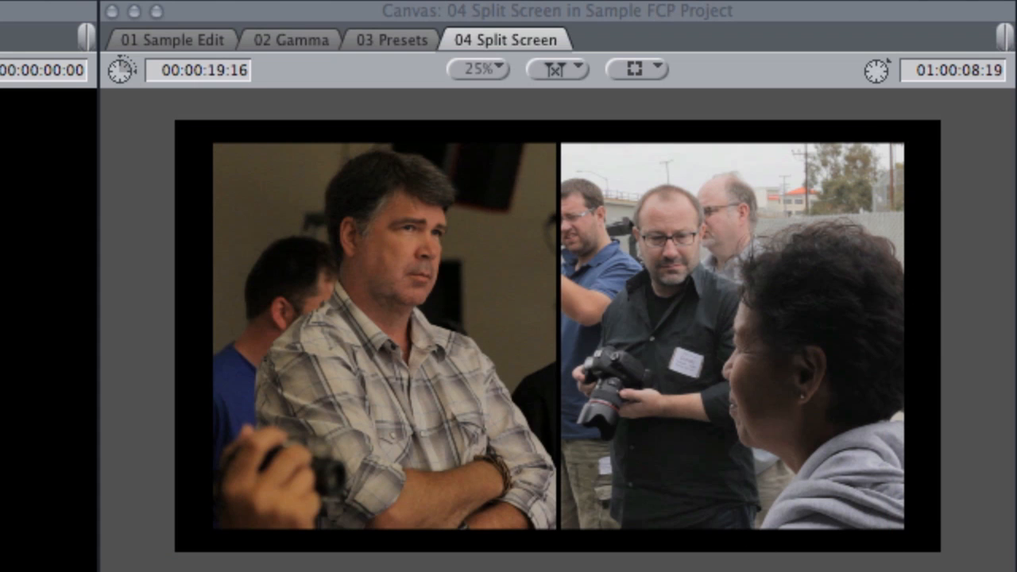